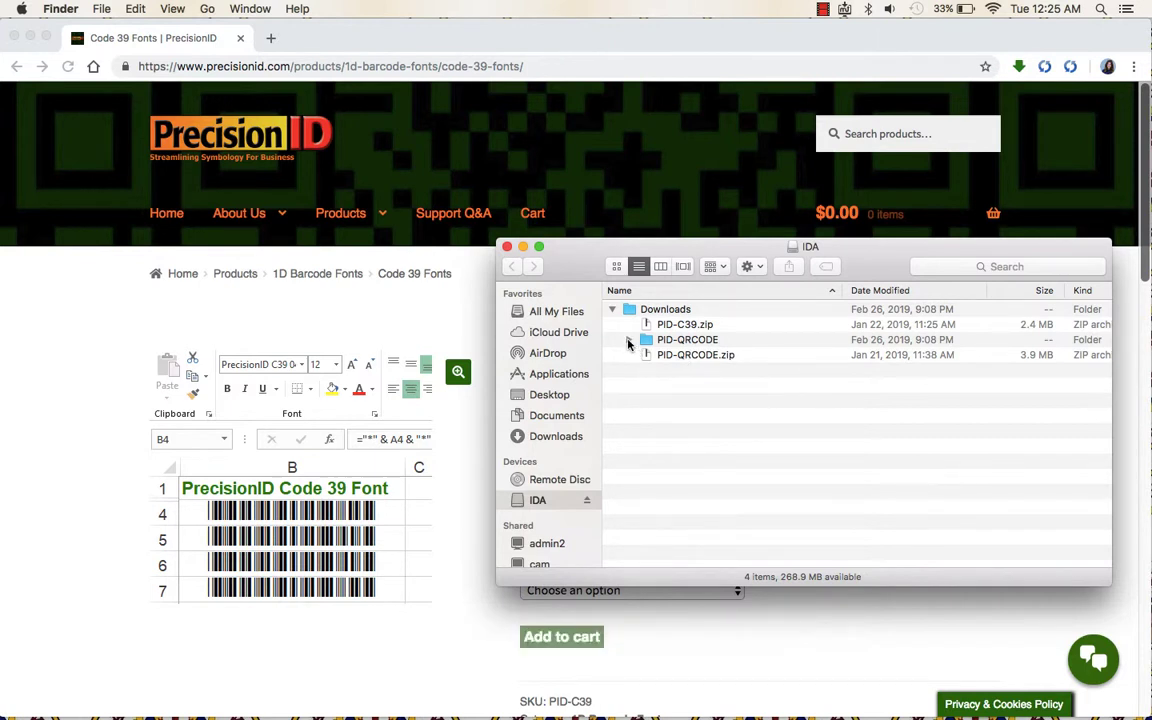
Step: Extract the downloaded PID-C39.zip archive in the Downloads folder
click(700, 326)
click(706, 326)
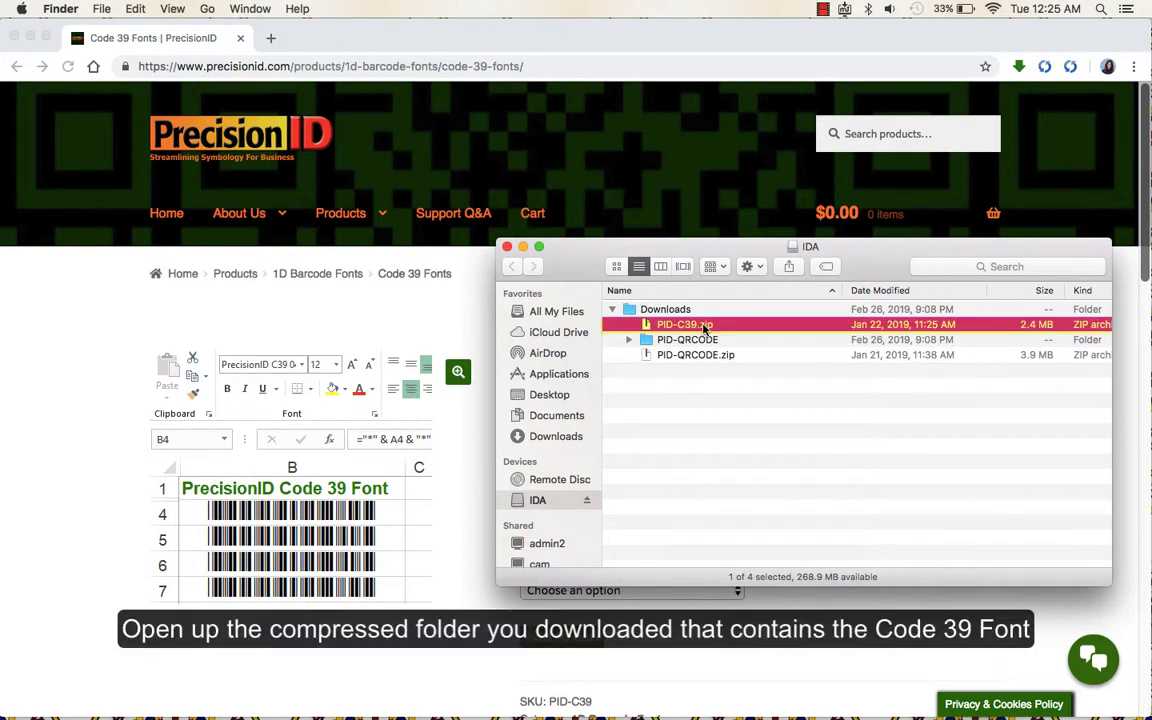
double_click(733, 327)
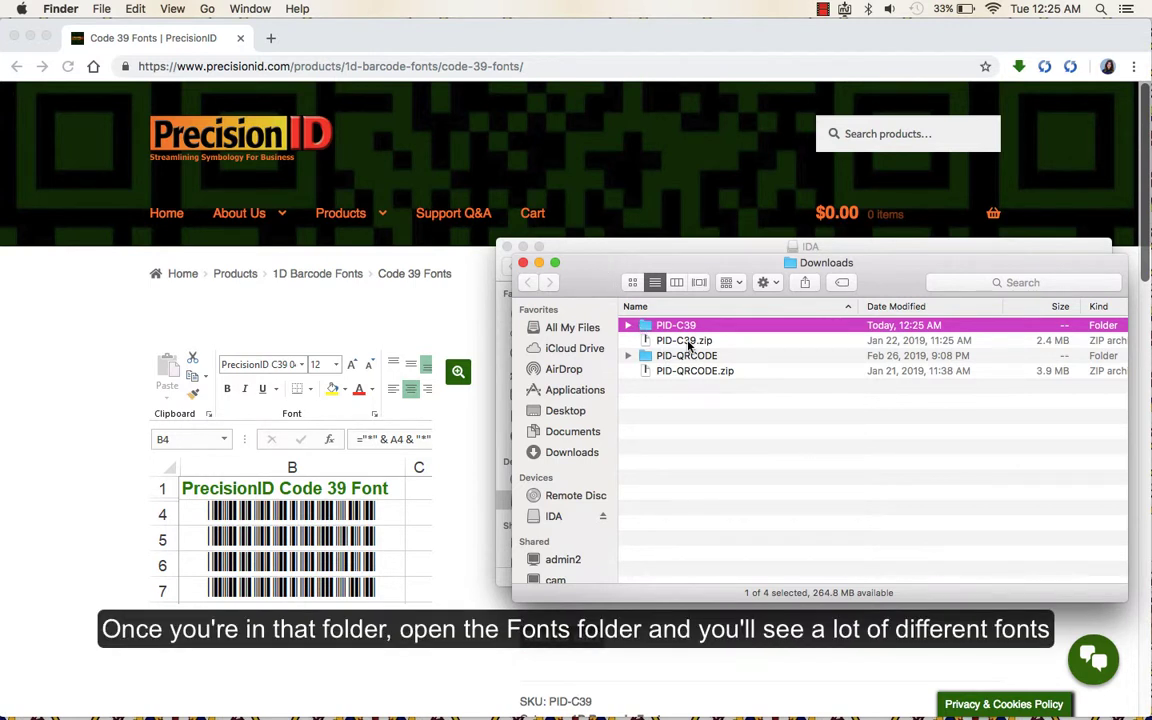
Step: Expand the PID-C39 folder and its Fonts subfolder to list the PrecisionID C39 TrueType font files
click(628, 325)
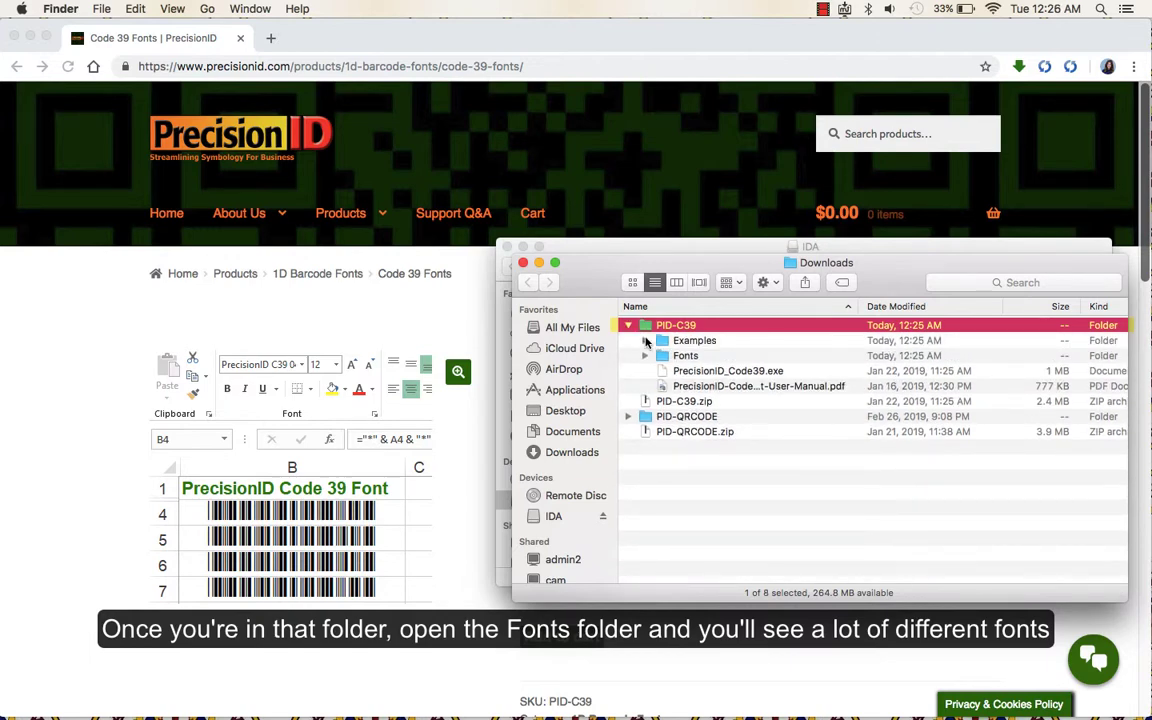
click(645, 356)
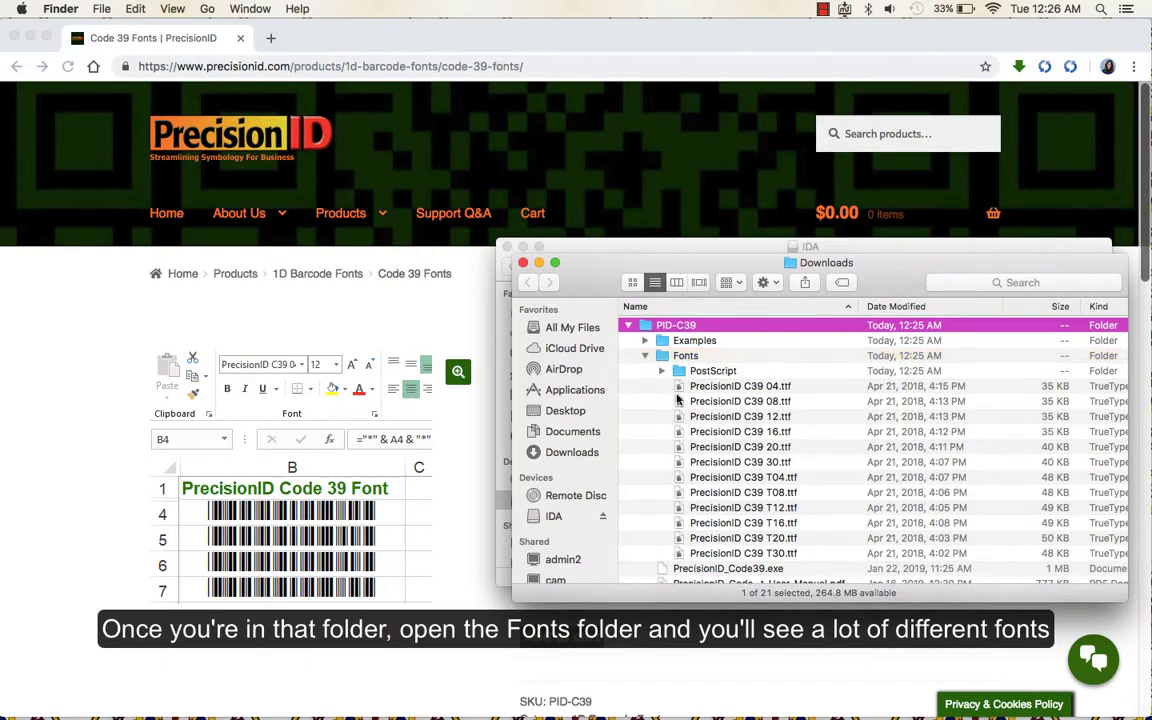
scroll(710, 443, down, 2)
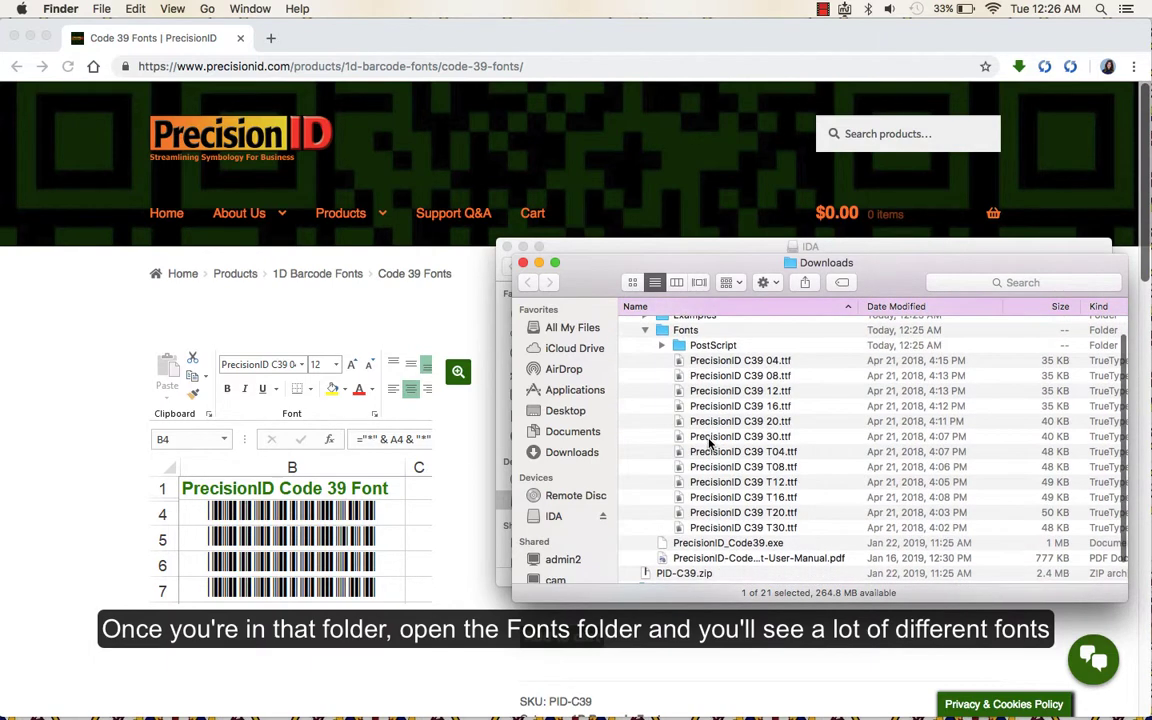
drag(811, 364, 812, 531)
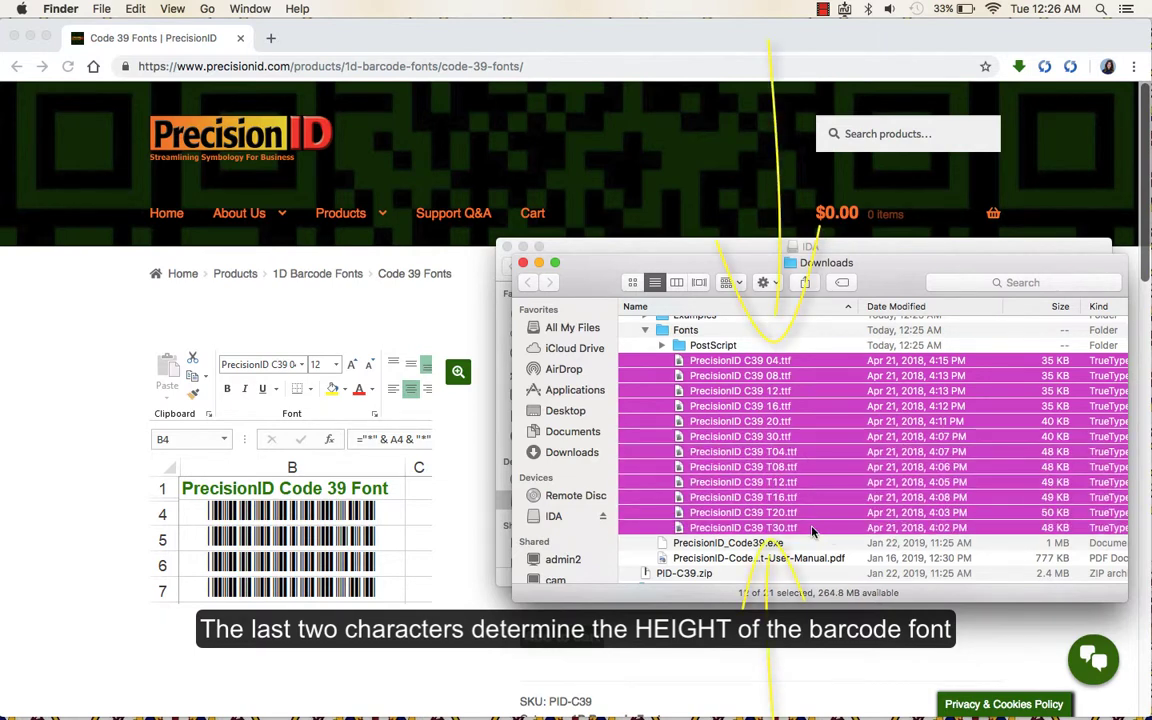
click(801, 548)
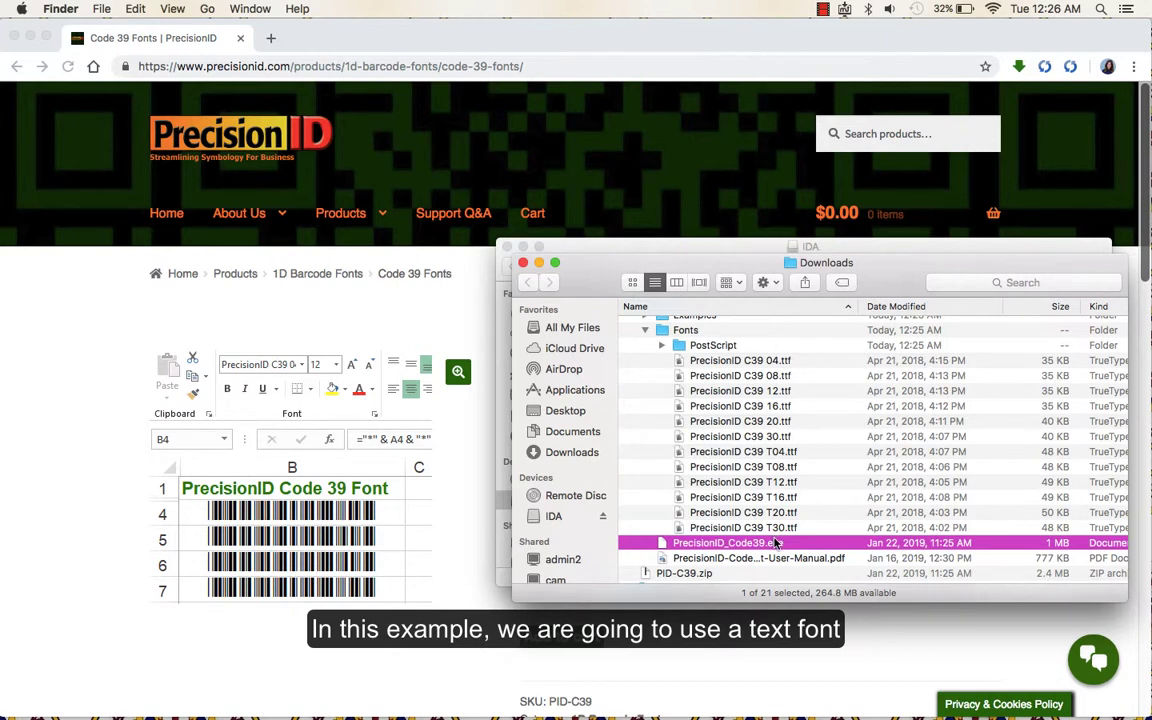
Step: Install the PrecisionID C39 T04.ttf font and close Font Book
click(777, 452)
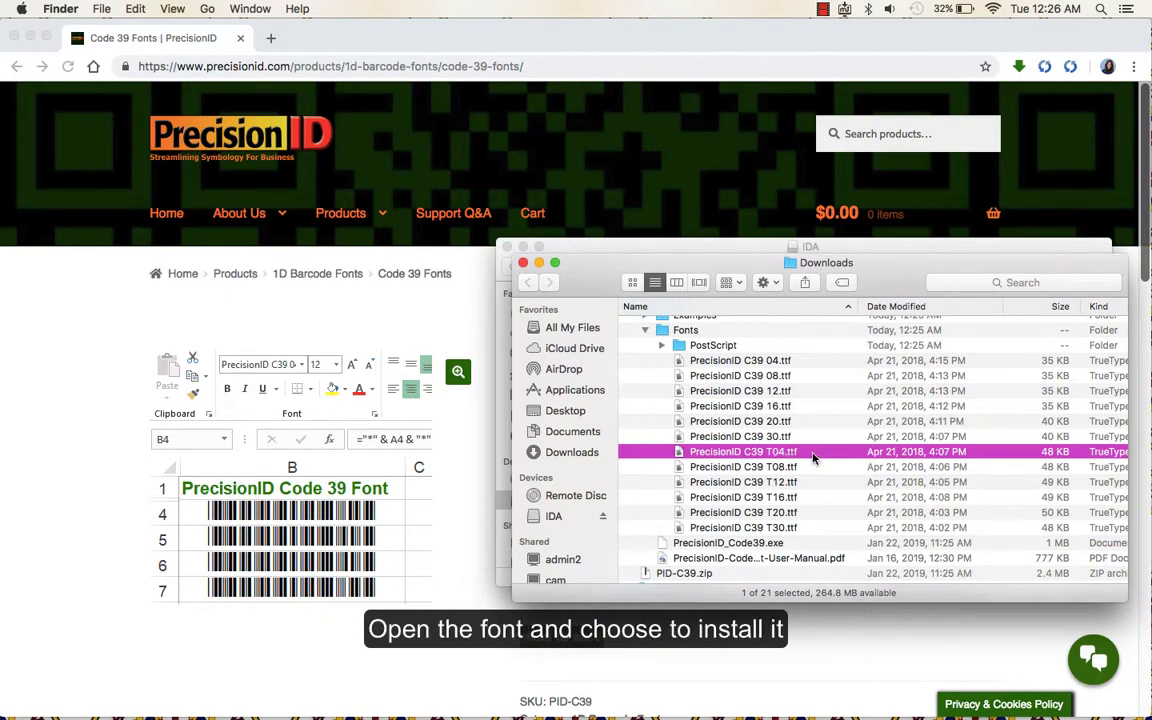
double_click(813, 457)
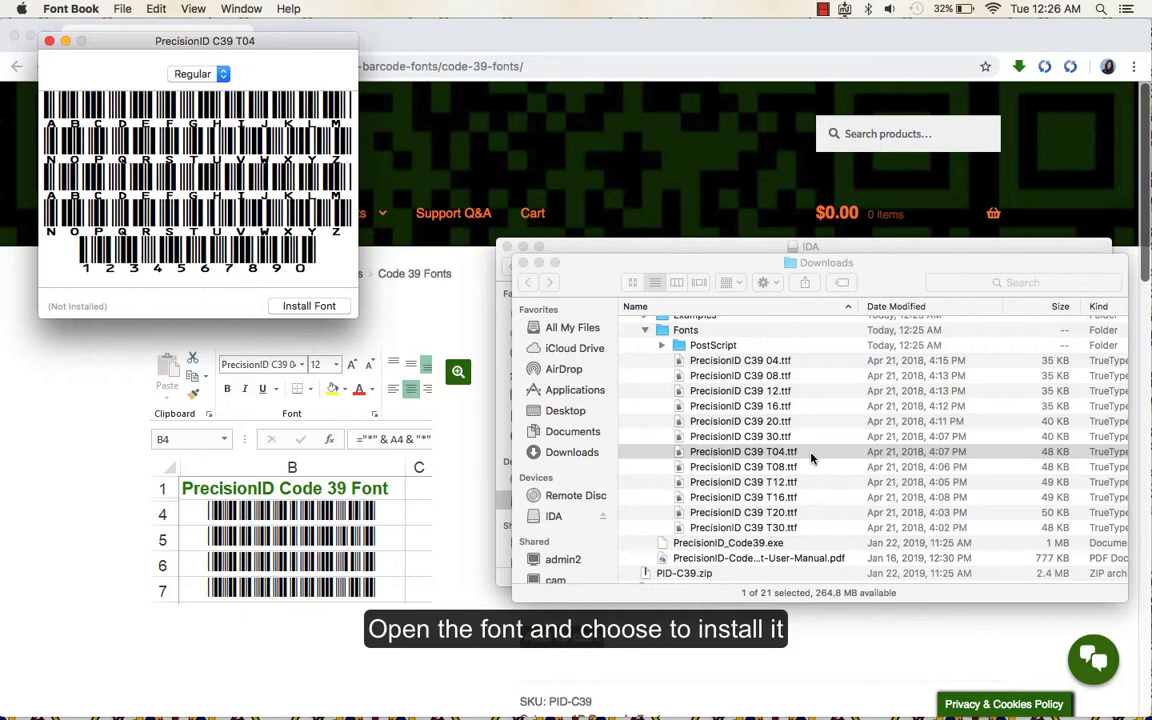
click(312, 307)
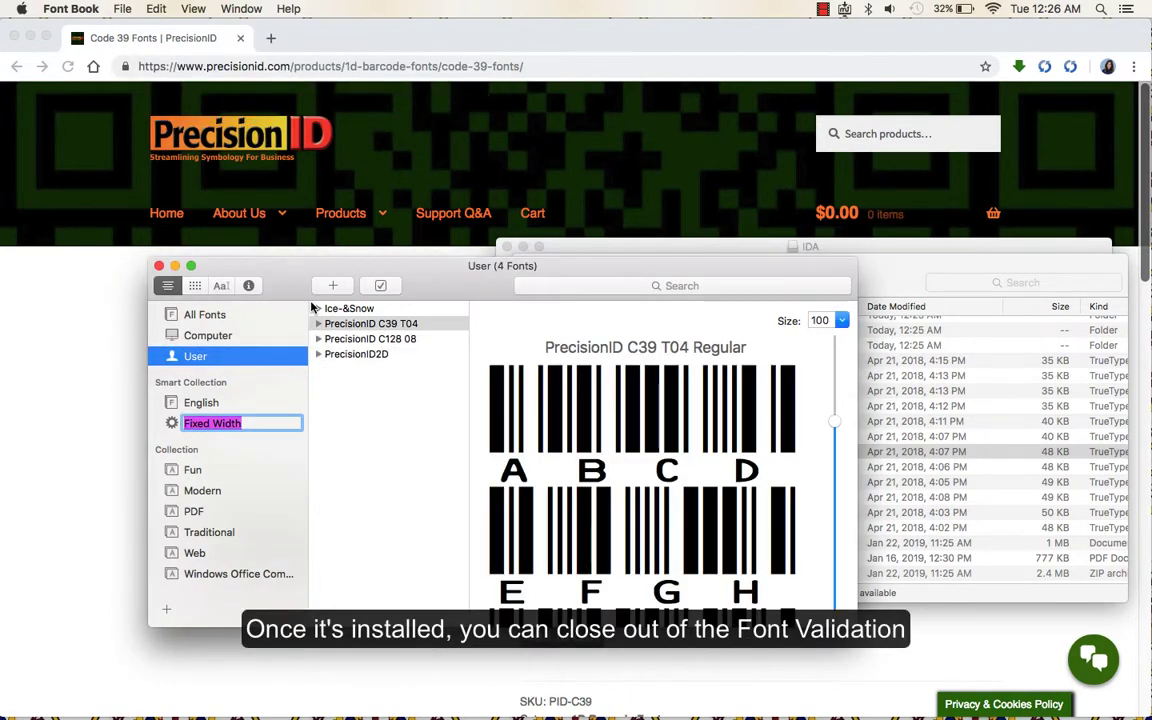
click(159, 266)
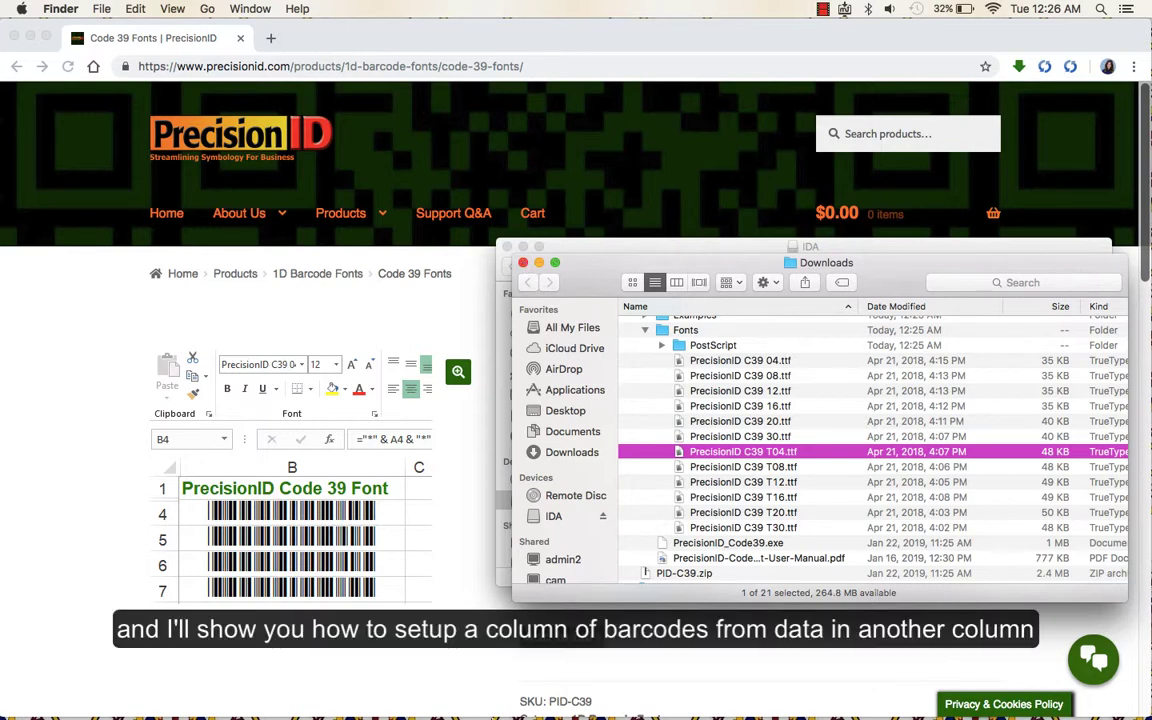
Step: Switch to Microsoft Excel and bring up the CODE39 Spreadsheet.xlsx workbook
mouse_move(440, 712)
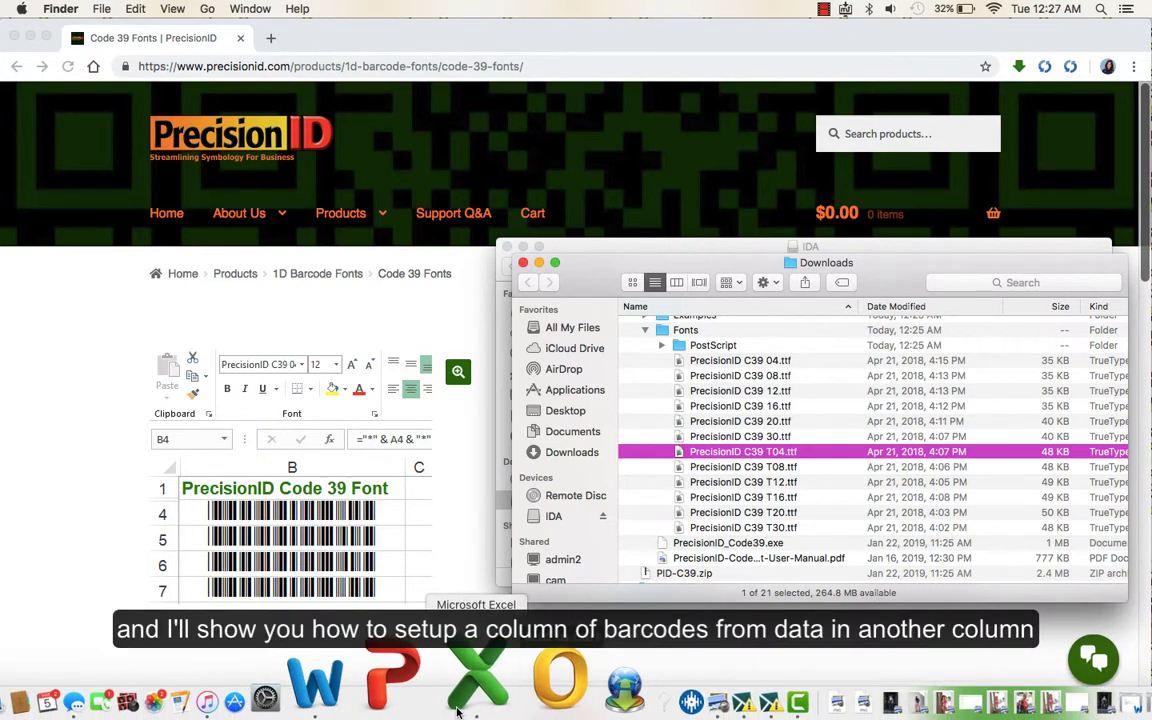
click(458, 712)
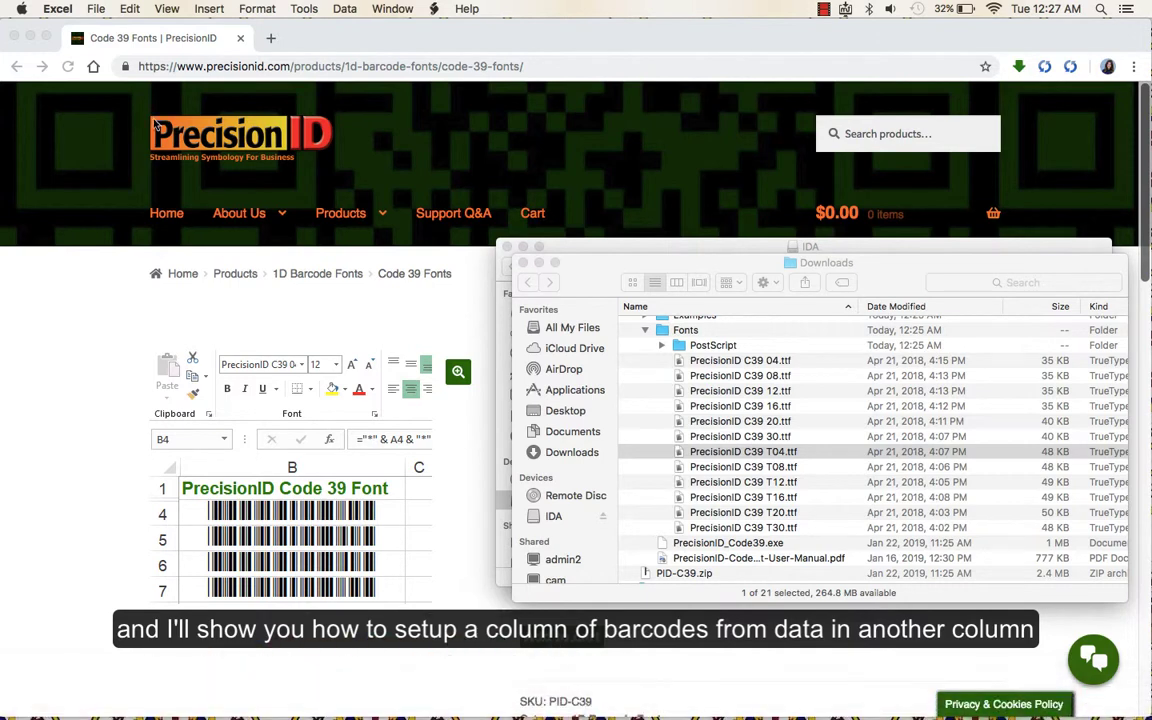
click(96, 8)
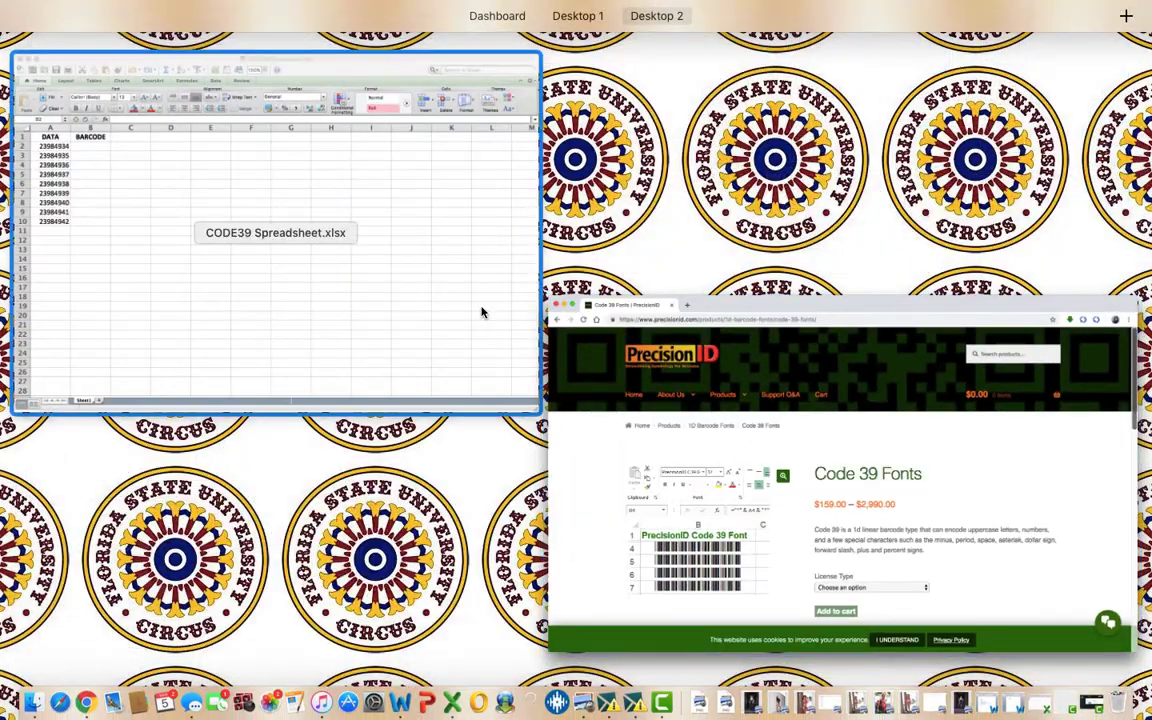
click(481, 311)
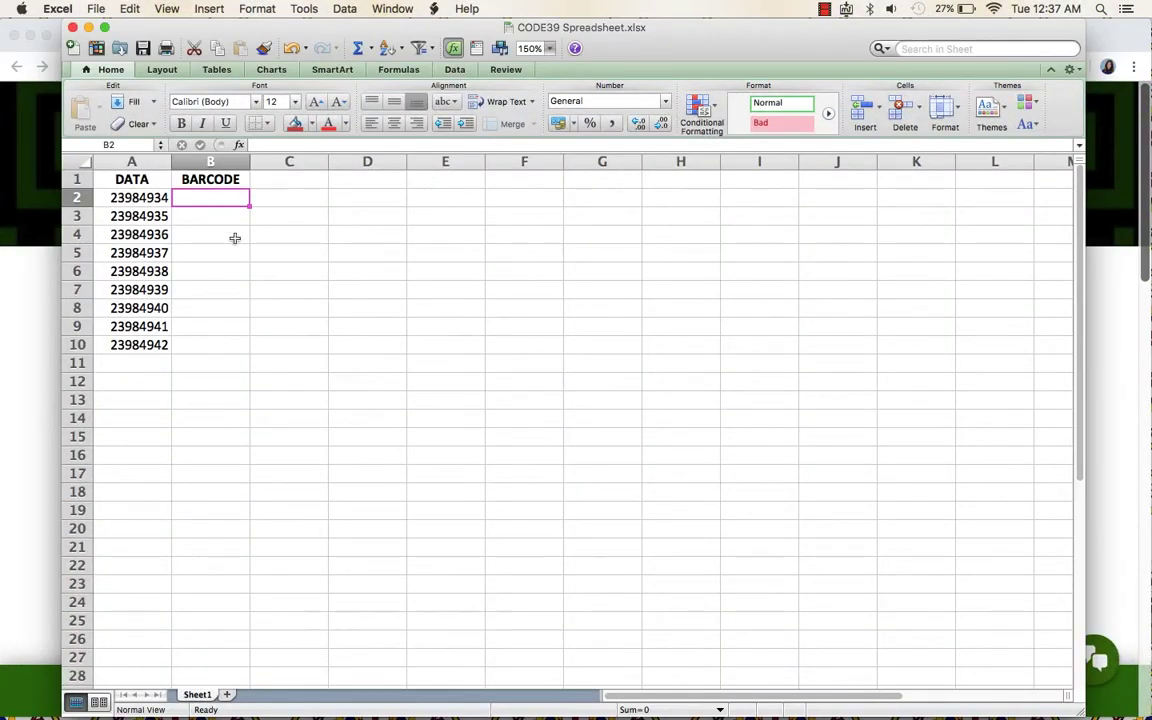
Step: Enter the formula ="*"&A2&"*" in cell B2 to wrap the first data value in asterisks
double_click(216, 197)
text(=)
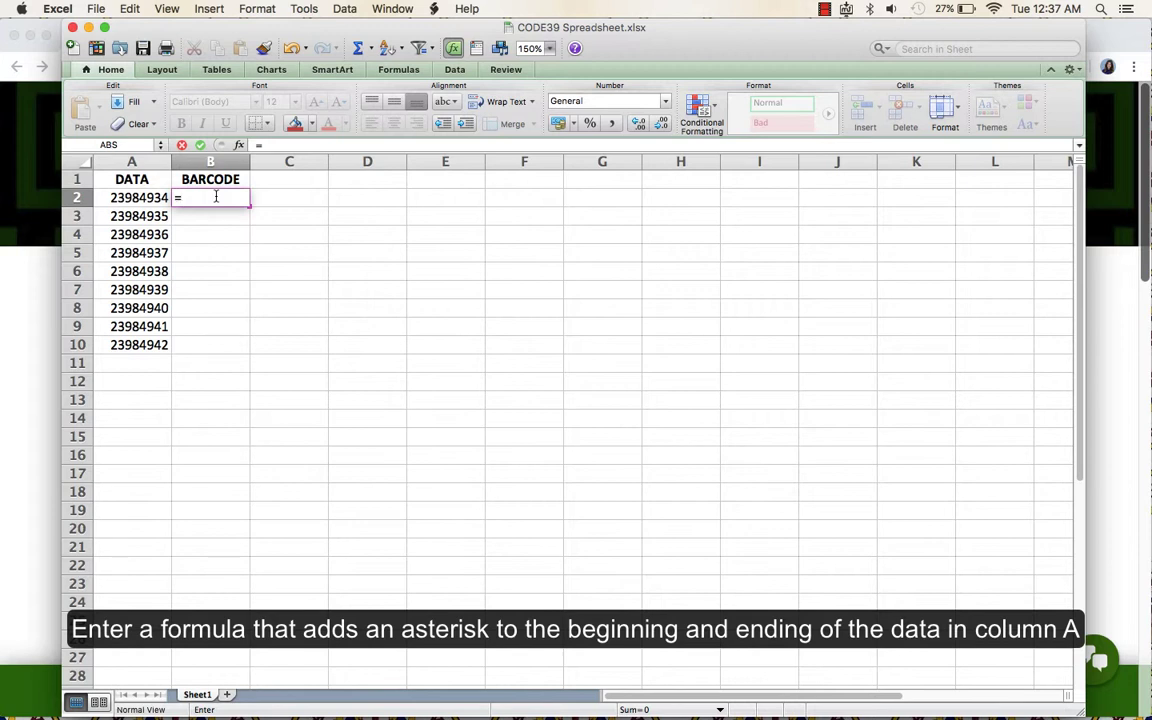
text("*")
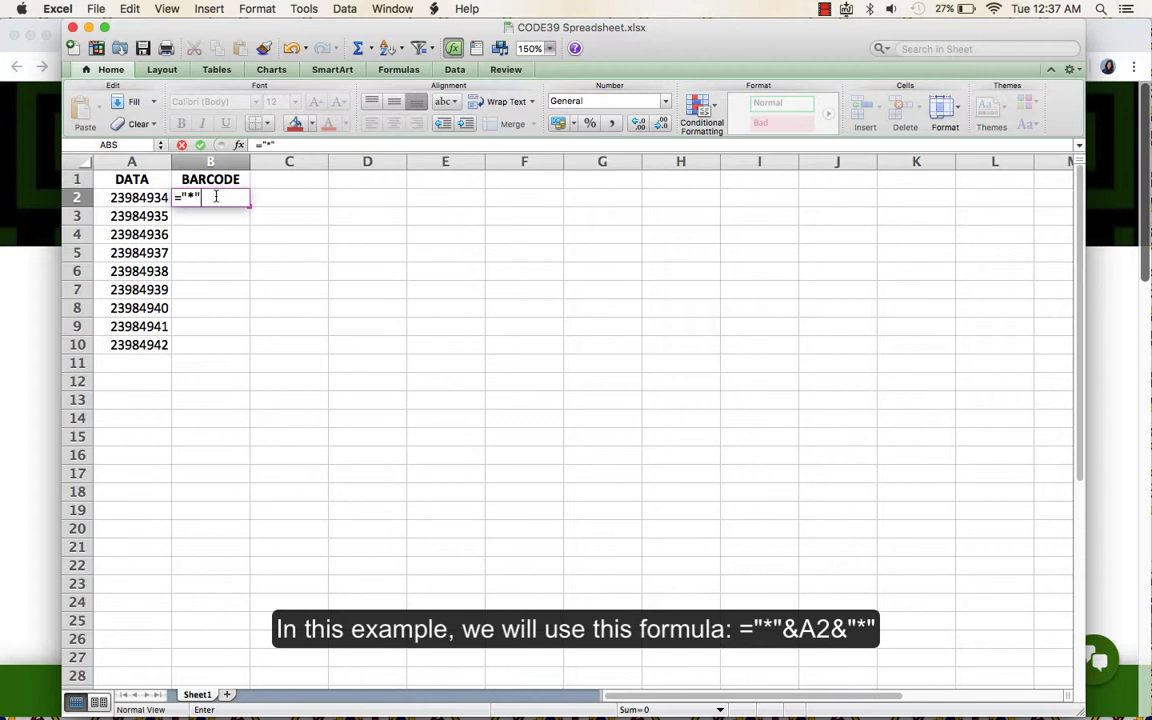
text(&)
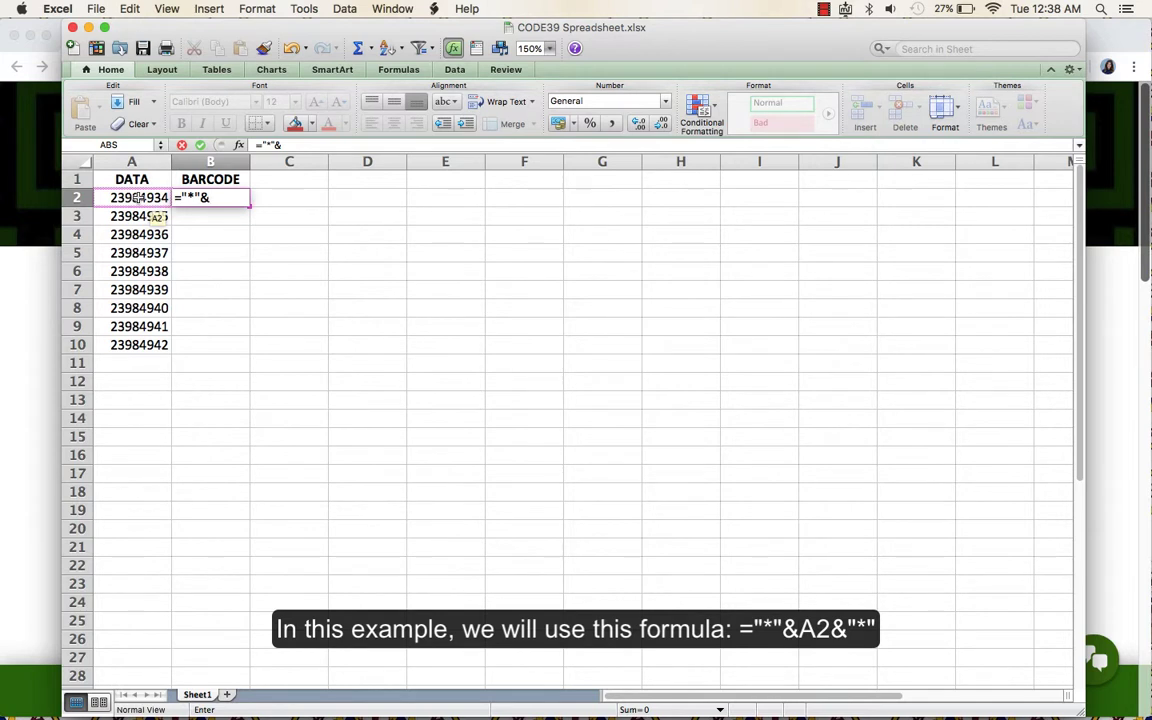
click(137, 197)
text(&)
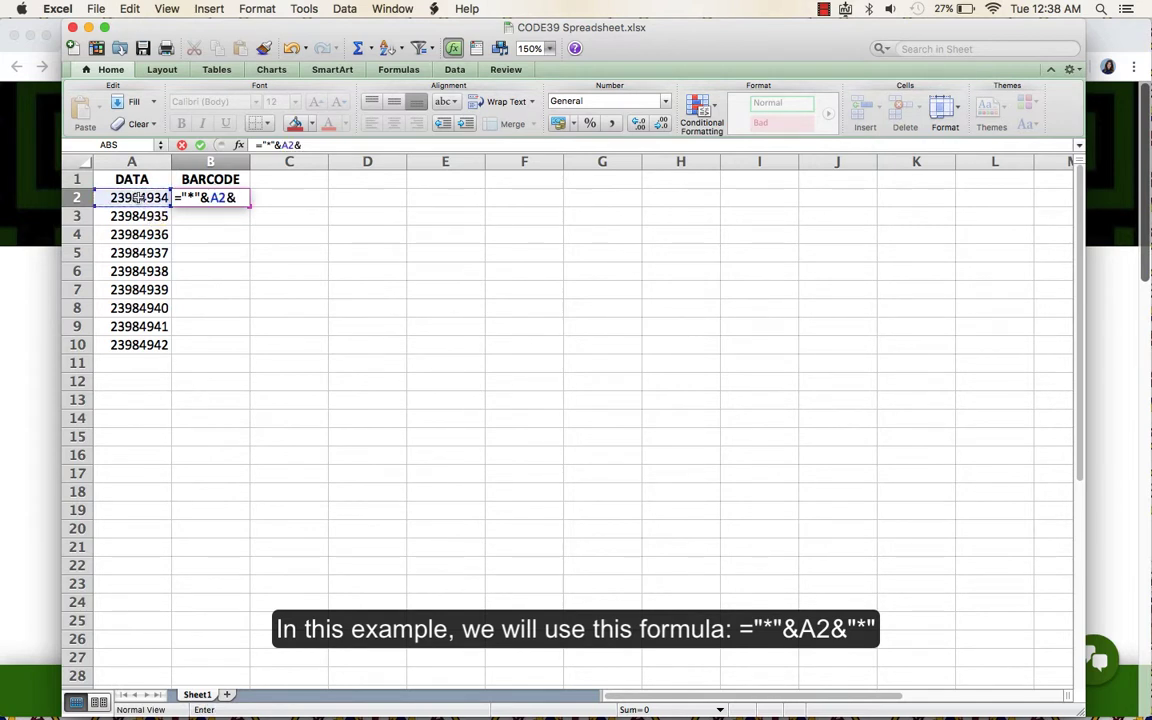
text("*")
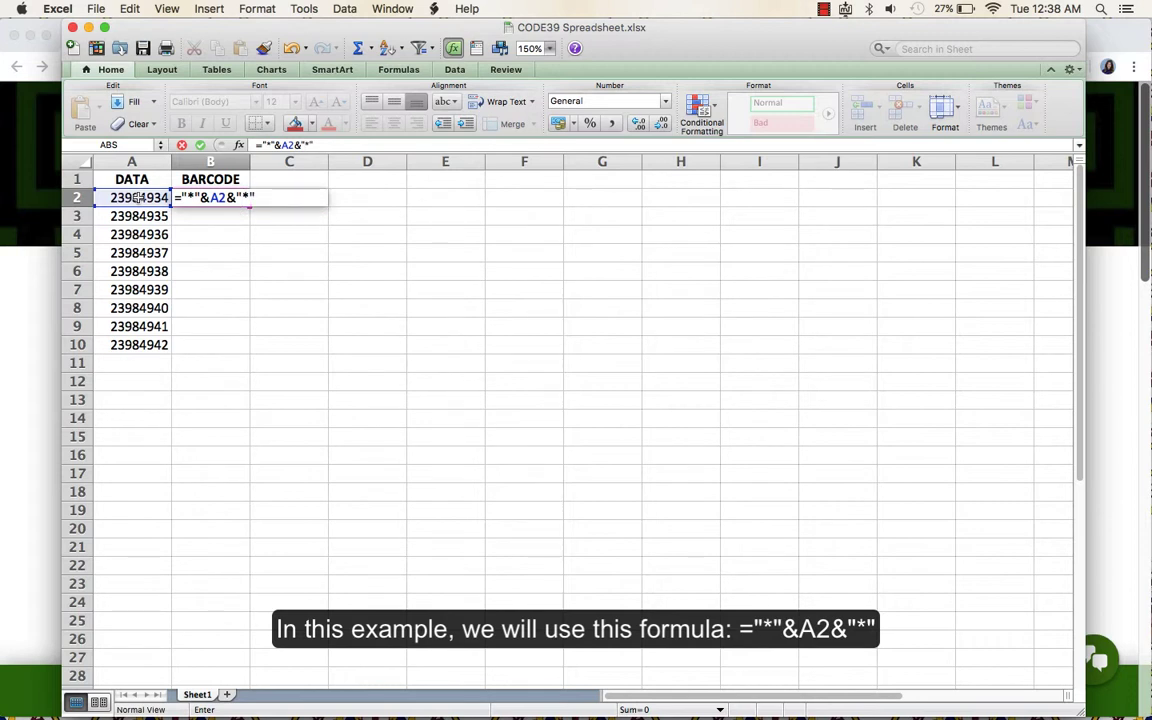
key(Return)
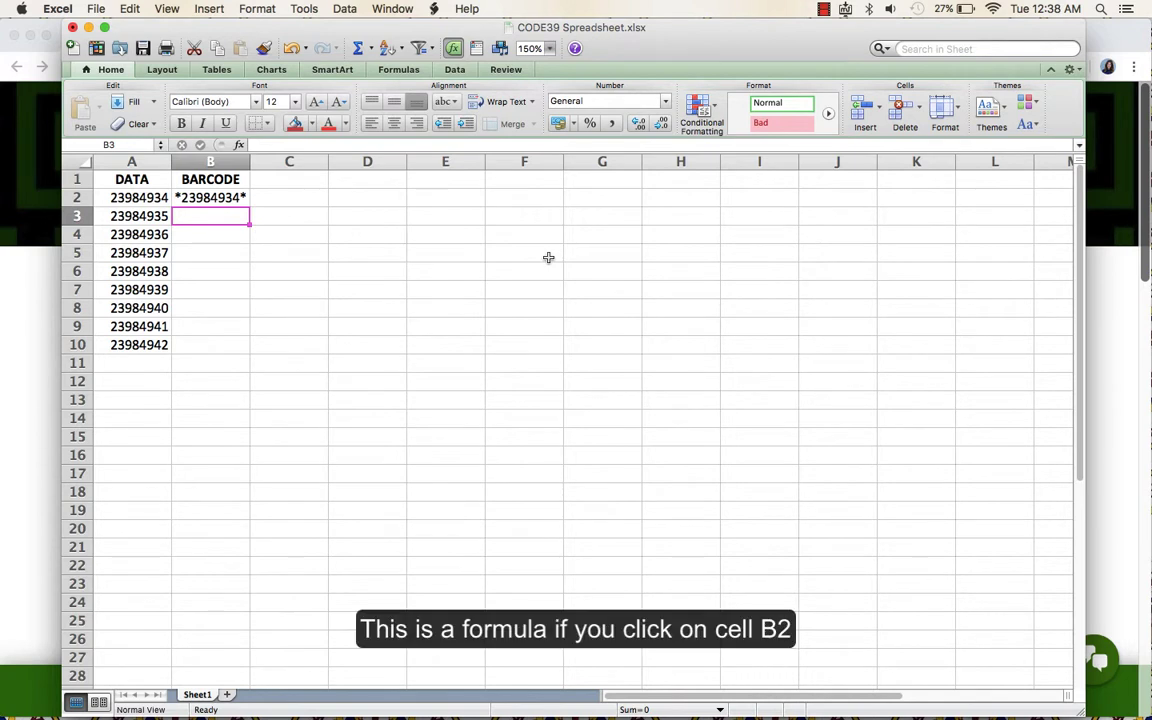
click(214, 198)
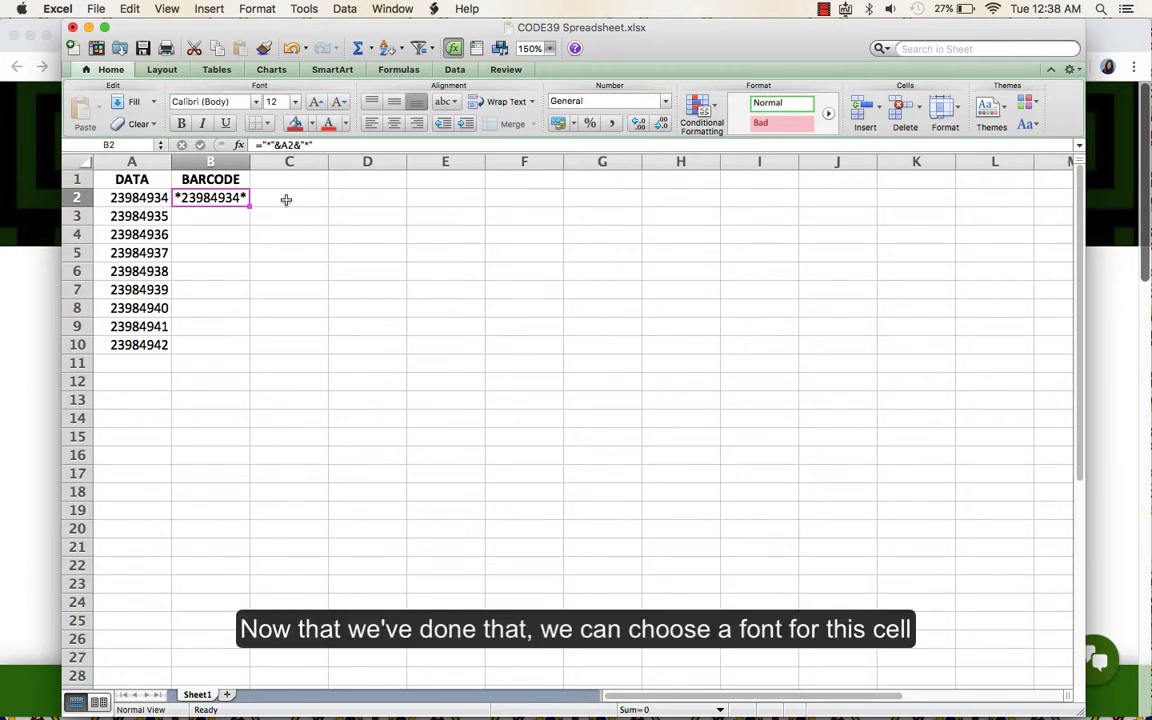
click(258, 104)
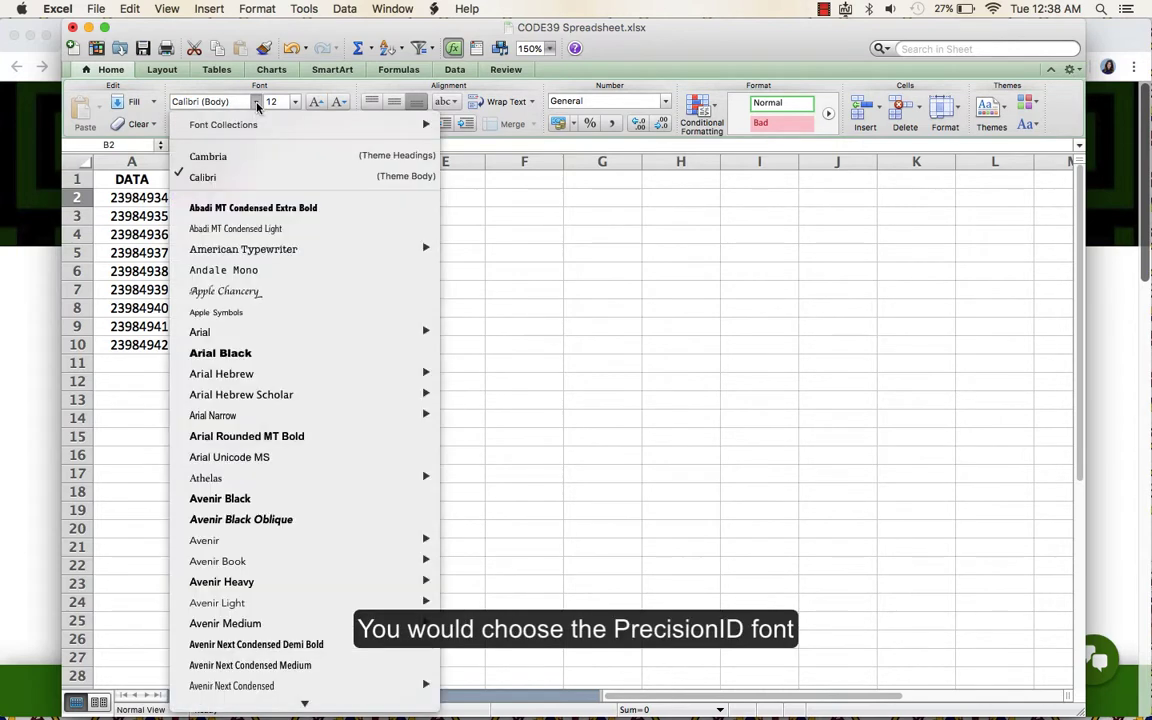
text(pr)
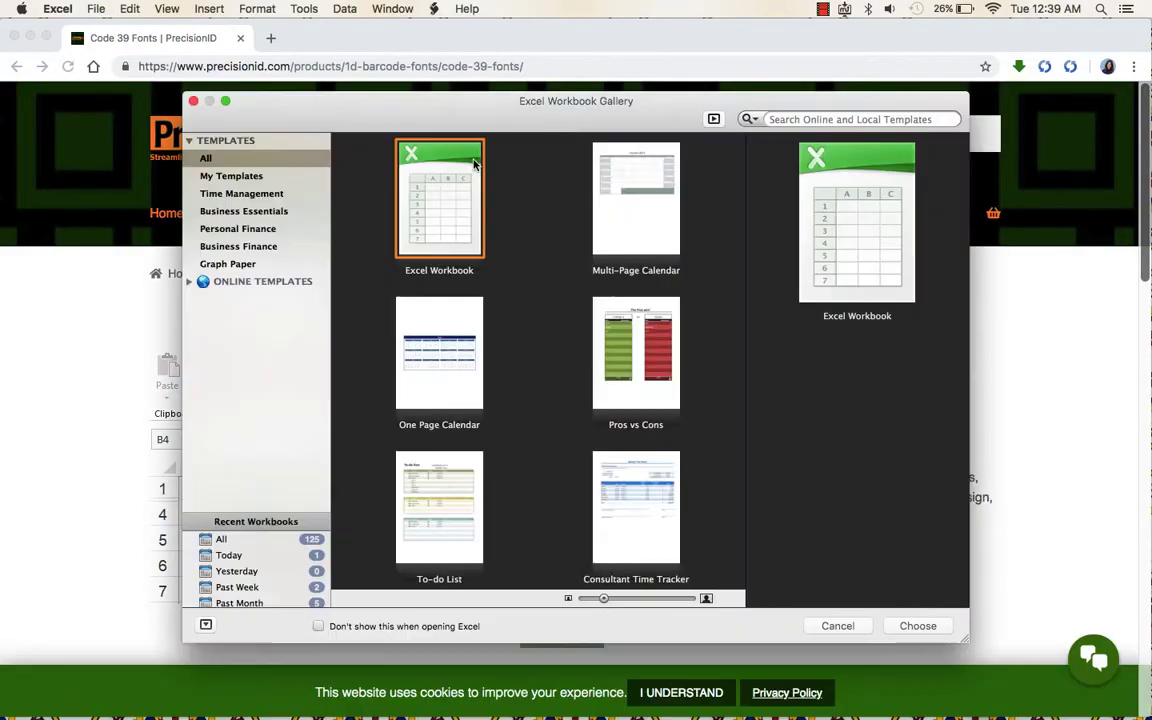
Step: Reopen CODE39 Spreadsheet.xlsx and apply the PrecisionID C39 T04 font to cell B2
click(131, 8)
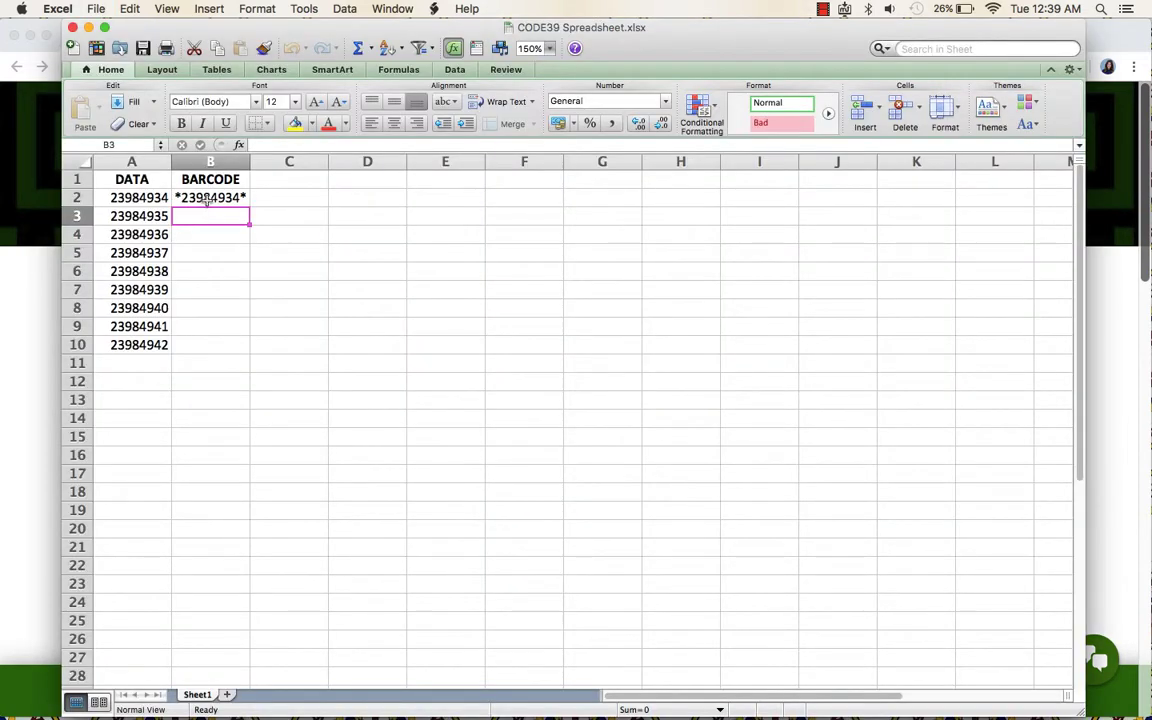
click(219, 197)
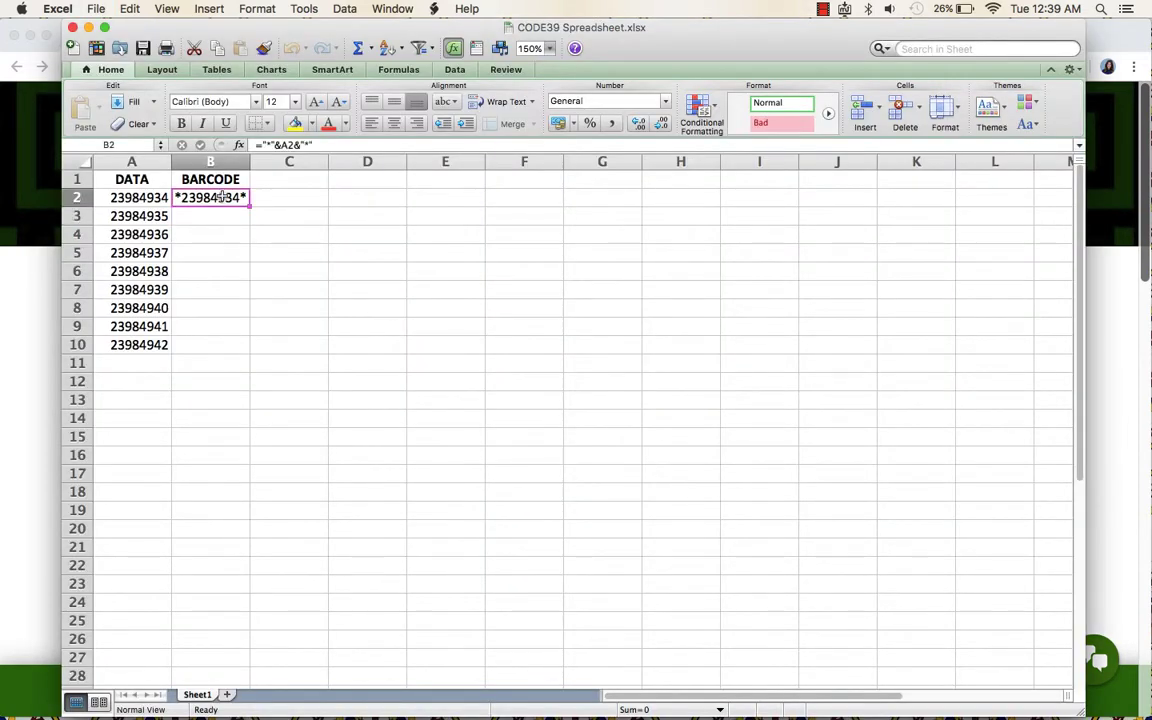
click(258, 102)
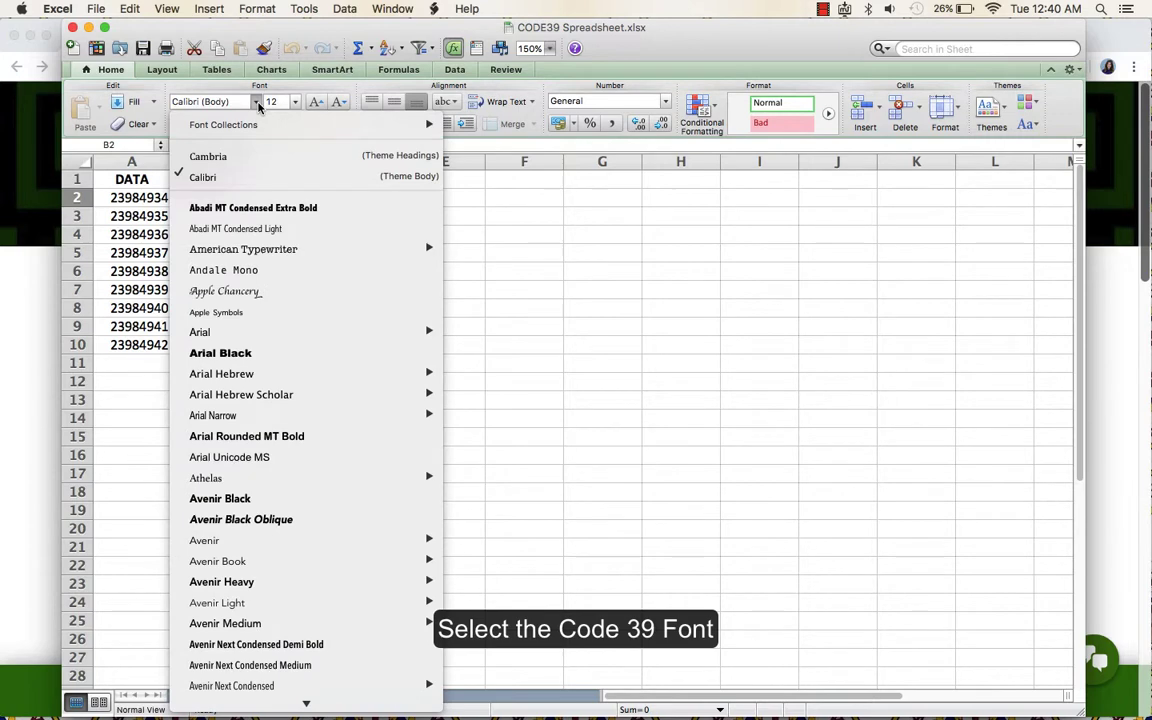
text(pr)
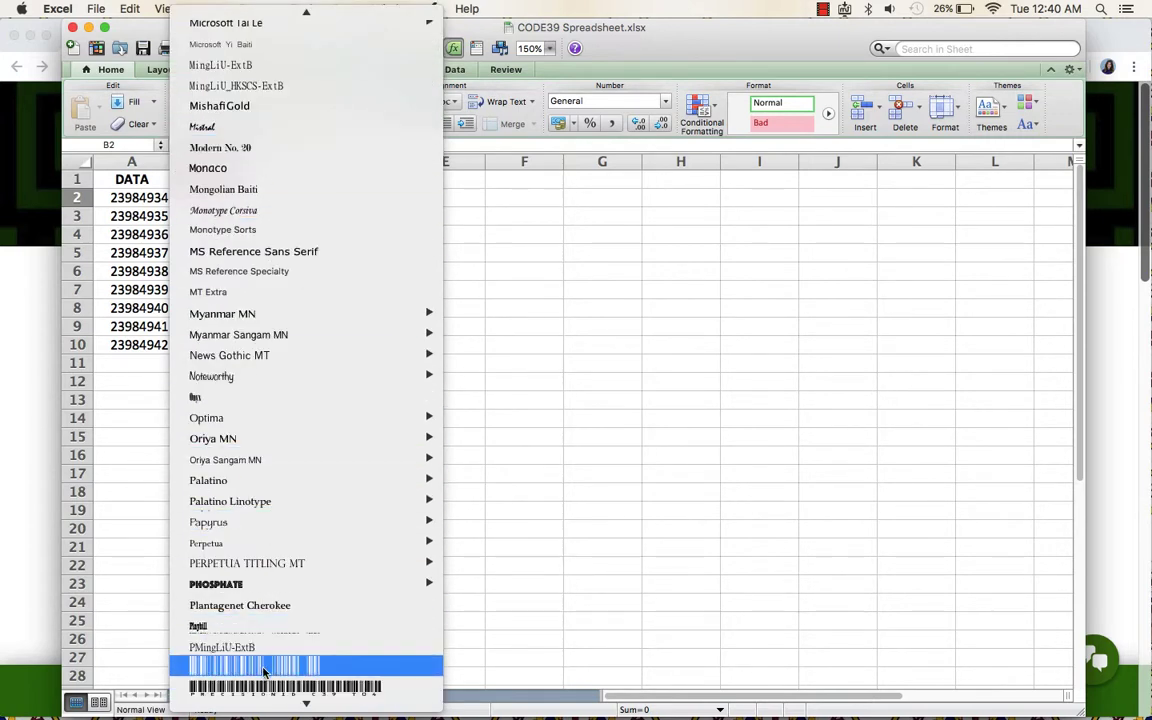
mouse_move(293, 706)
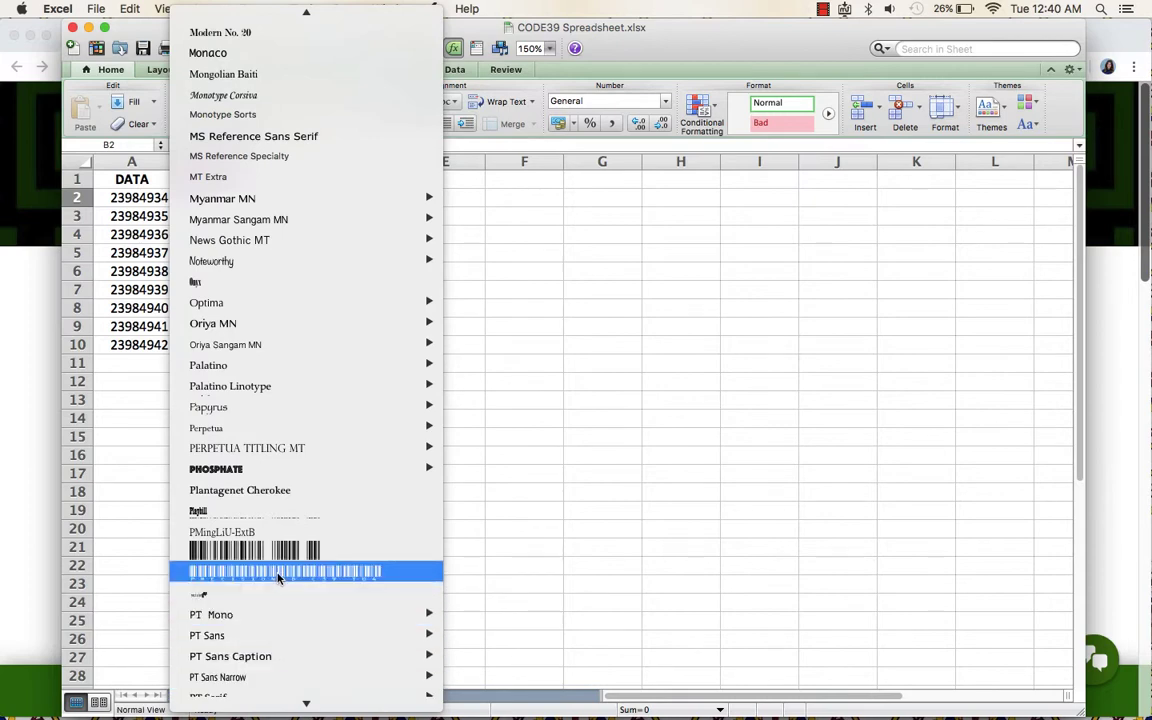
click(278, 578)
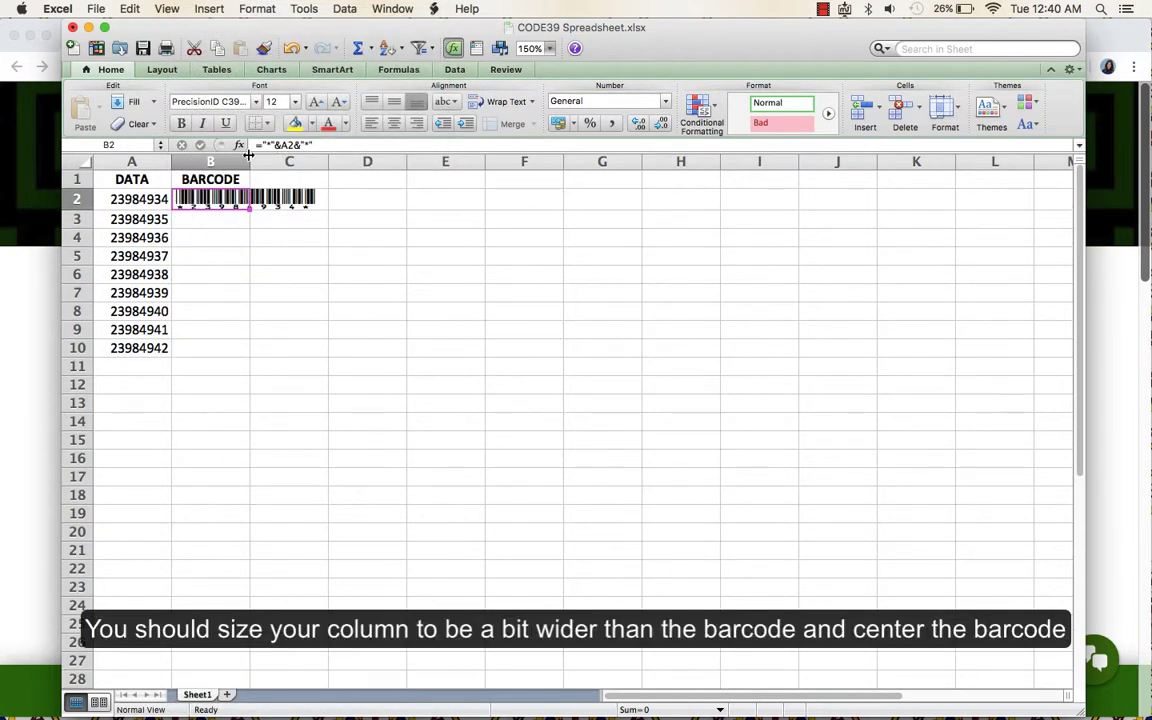
Step: Widen column B so it is slightly wider than the barcode in B2
drag(253, 164, 253, 164)
double_click(253, 164)
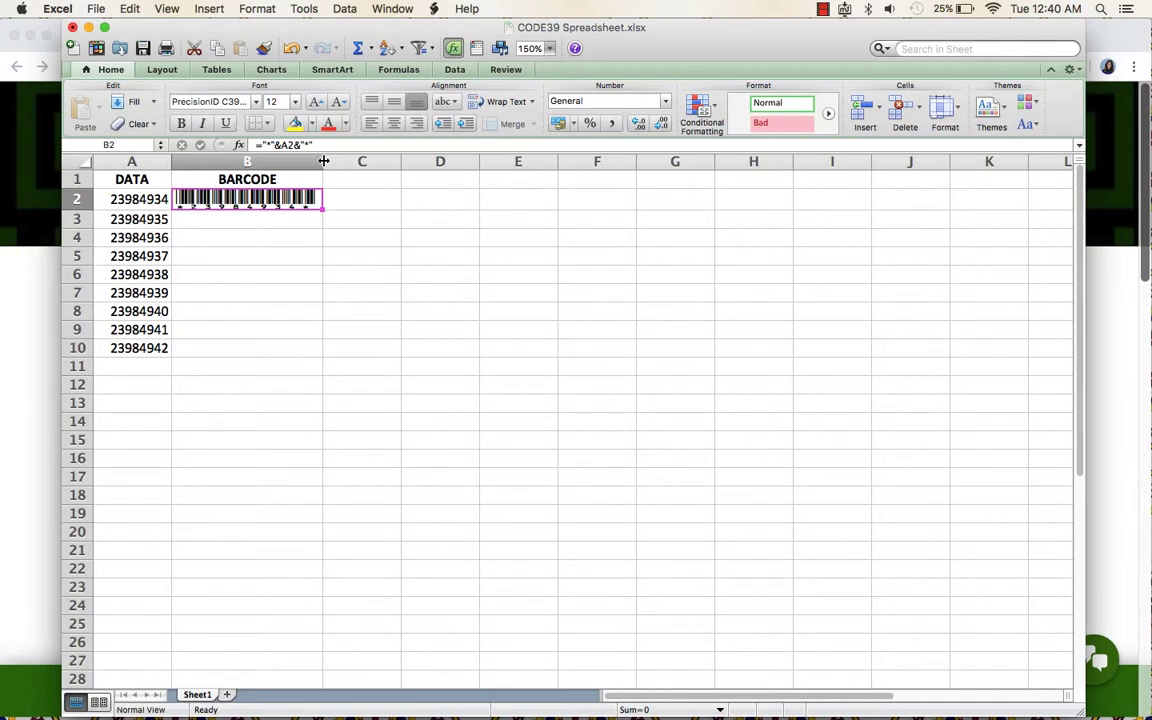
drag(323, 161, 348, 164)
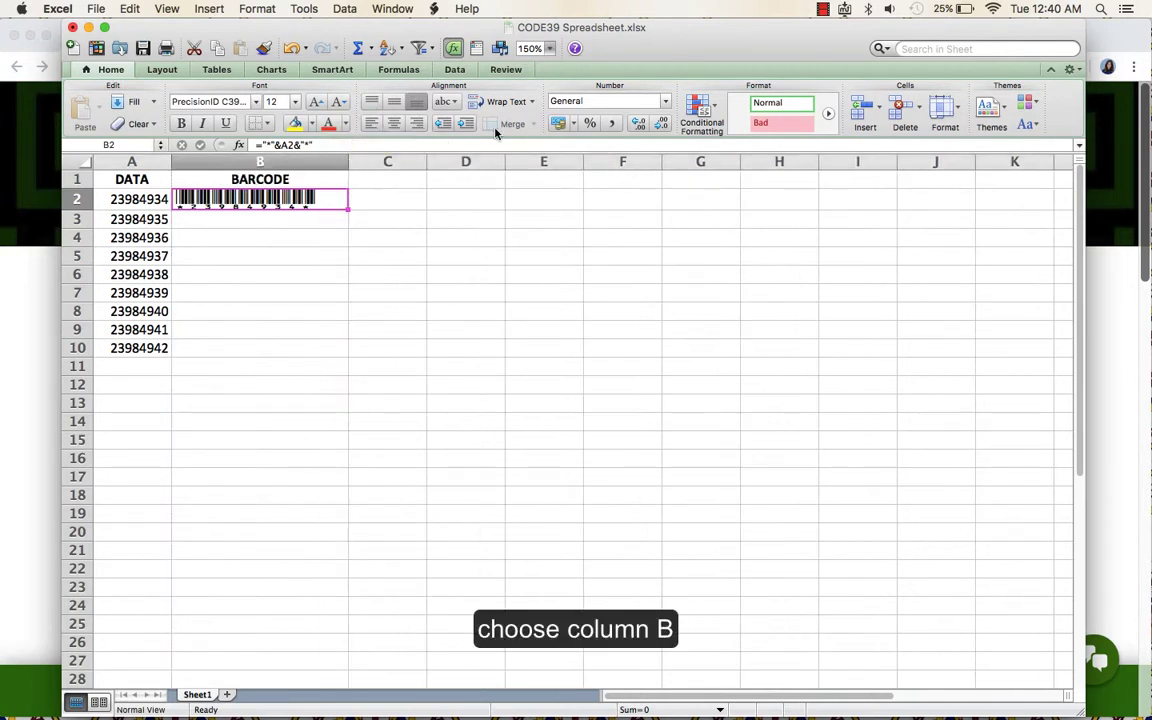
Step: Center the barcode in B2 and the rest of column B horizontally
click(394, 122)
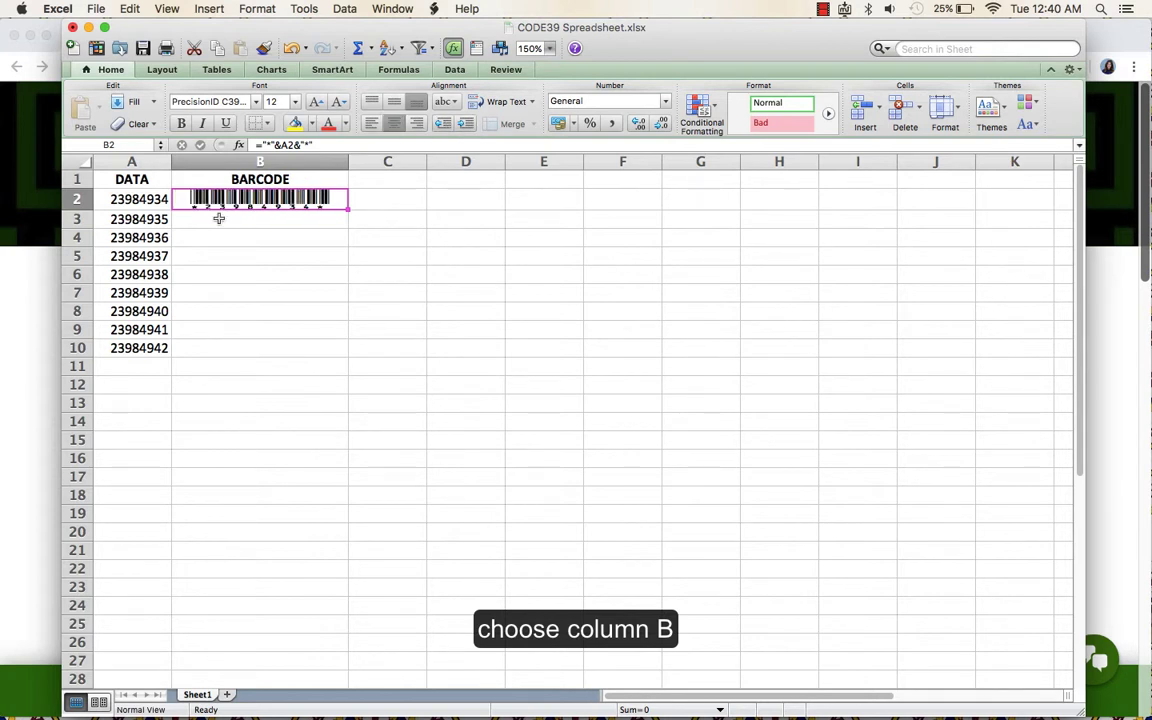
click(296, 161)
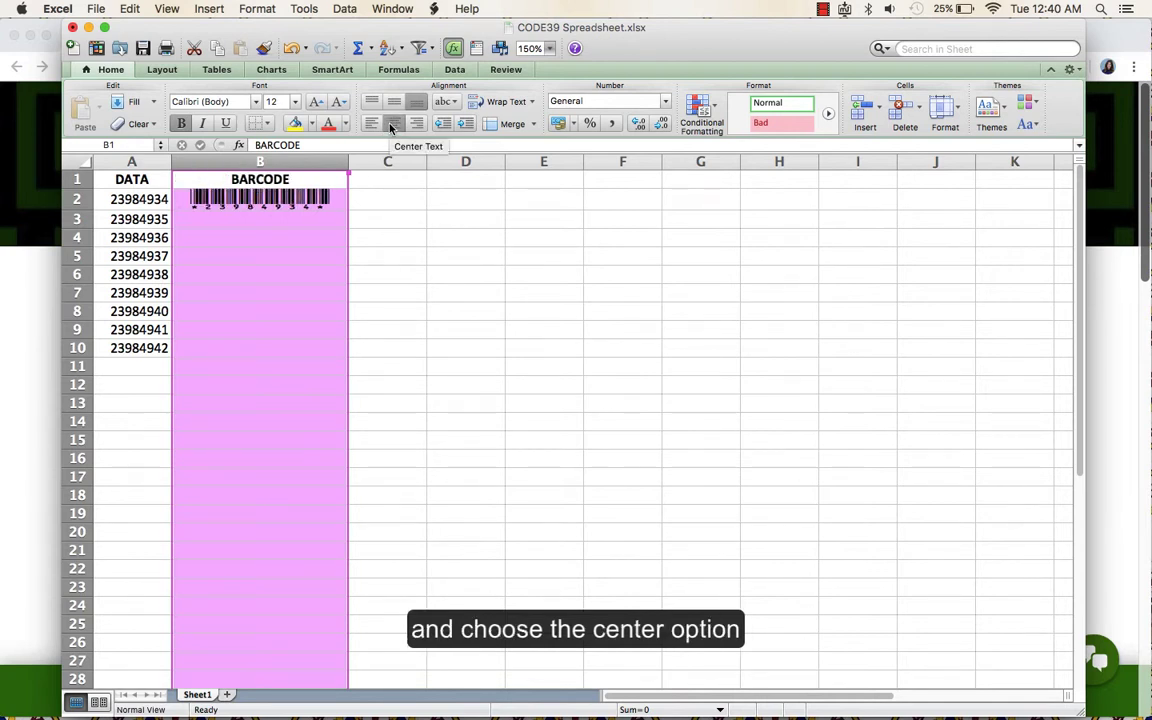
click(391, 124)
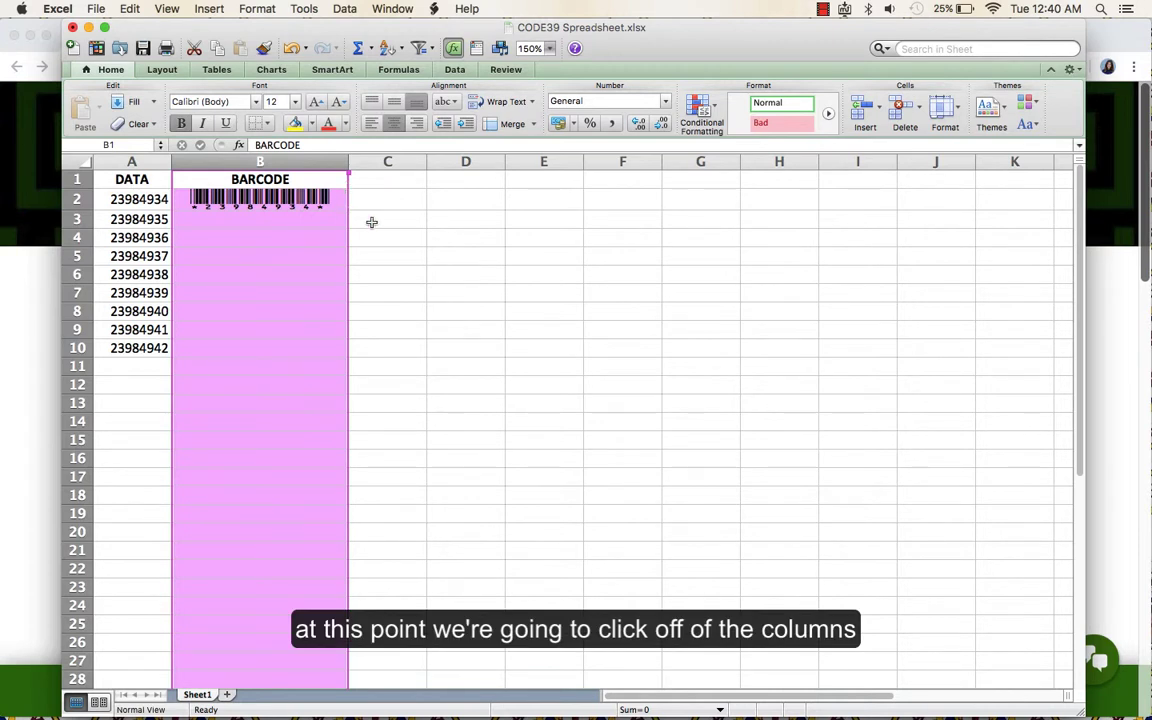
Step: Copy the barcode formula and formatting from B2 into cells B3 through B10
click(368, 185)
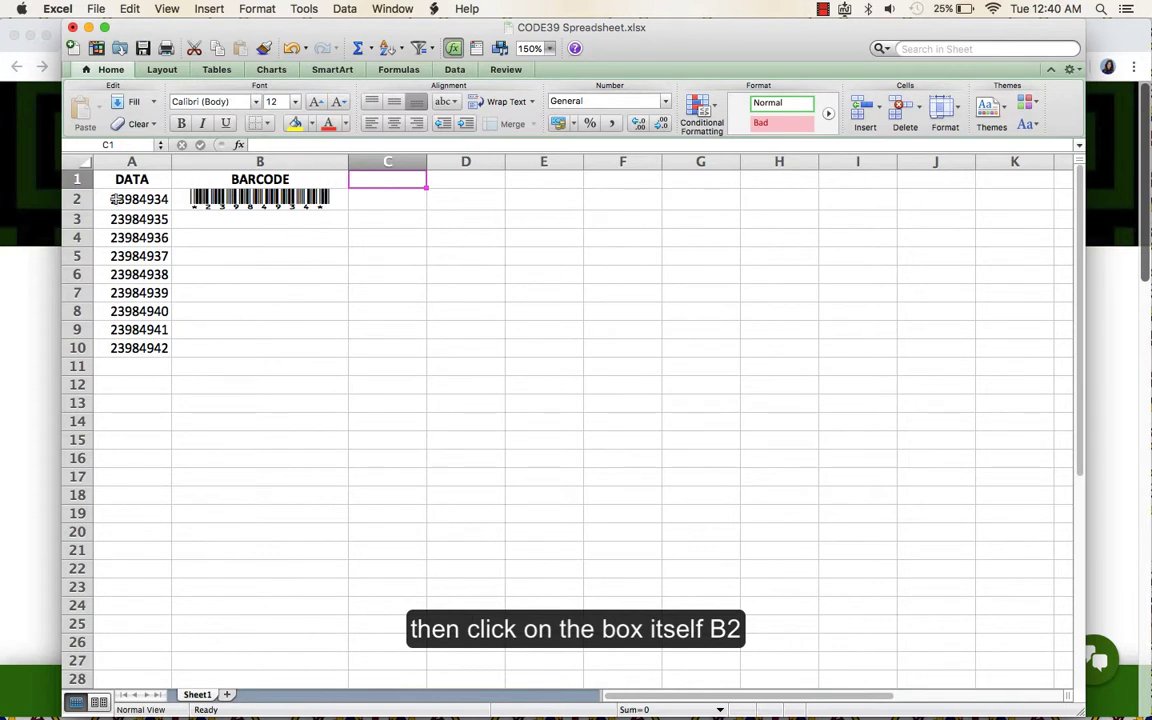
click(259, 200)
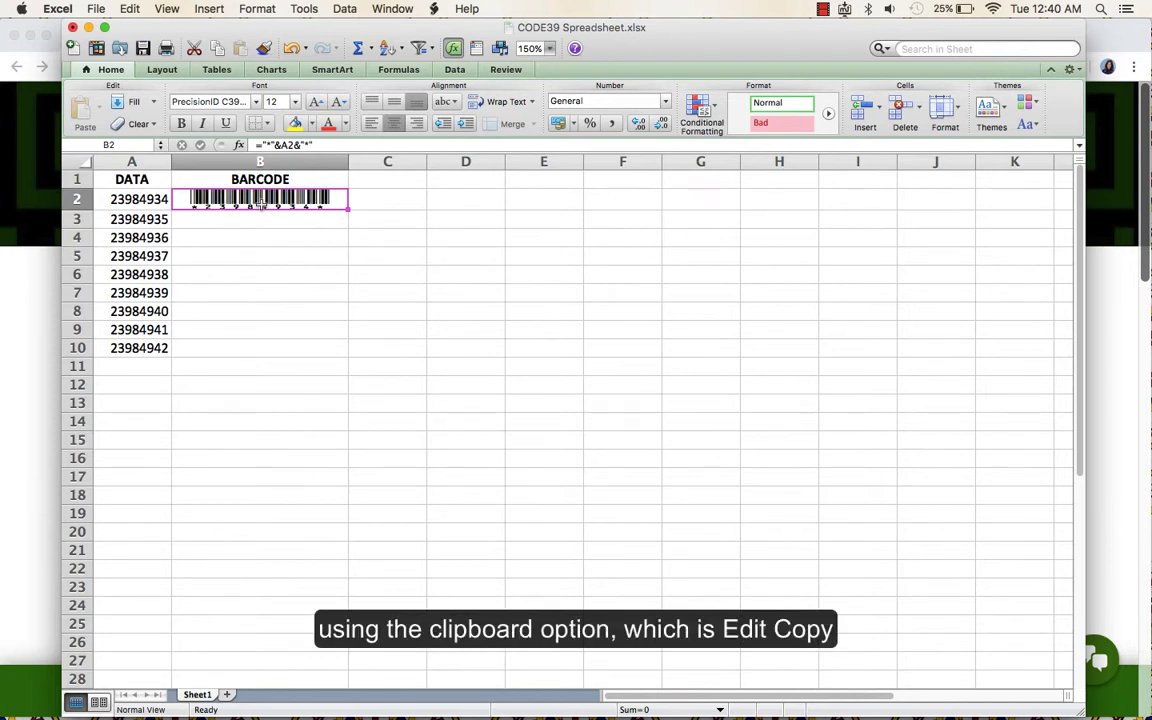
key(super+c)
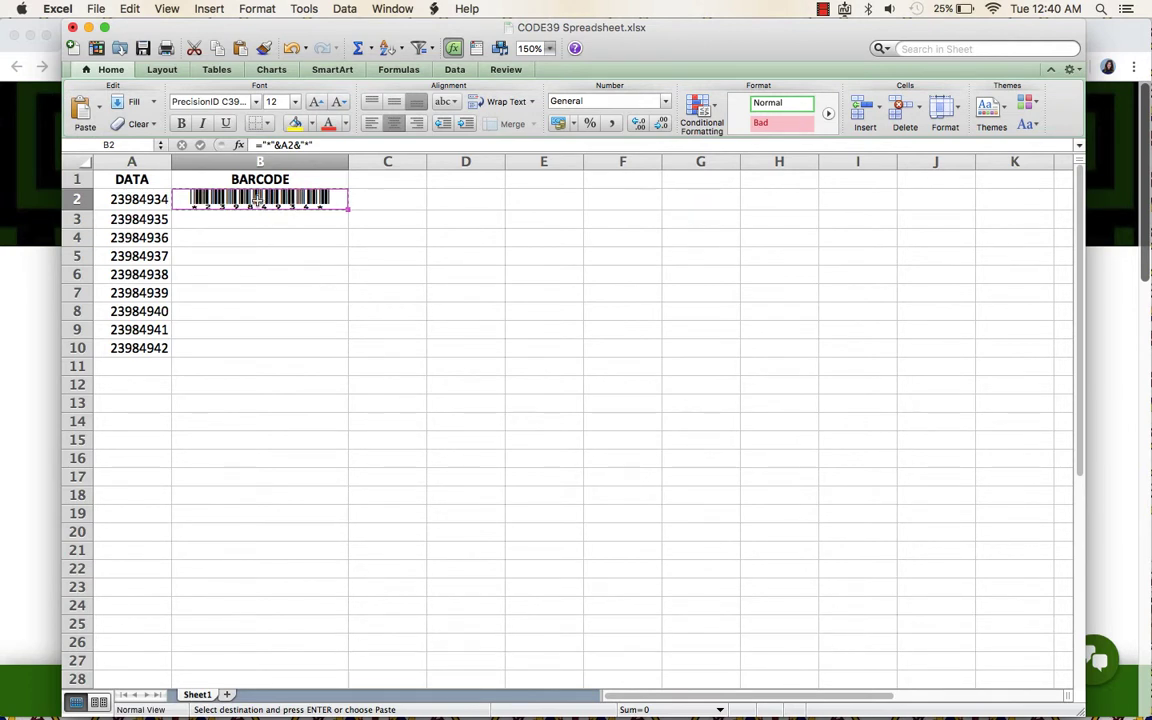
right_click(232, 185)
click(287, 226)
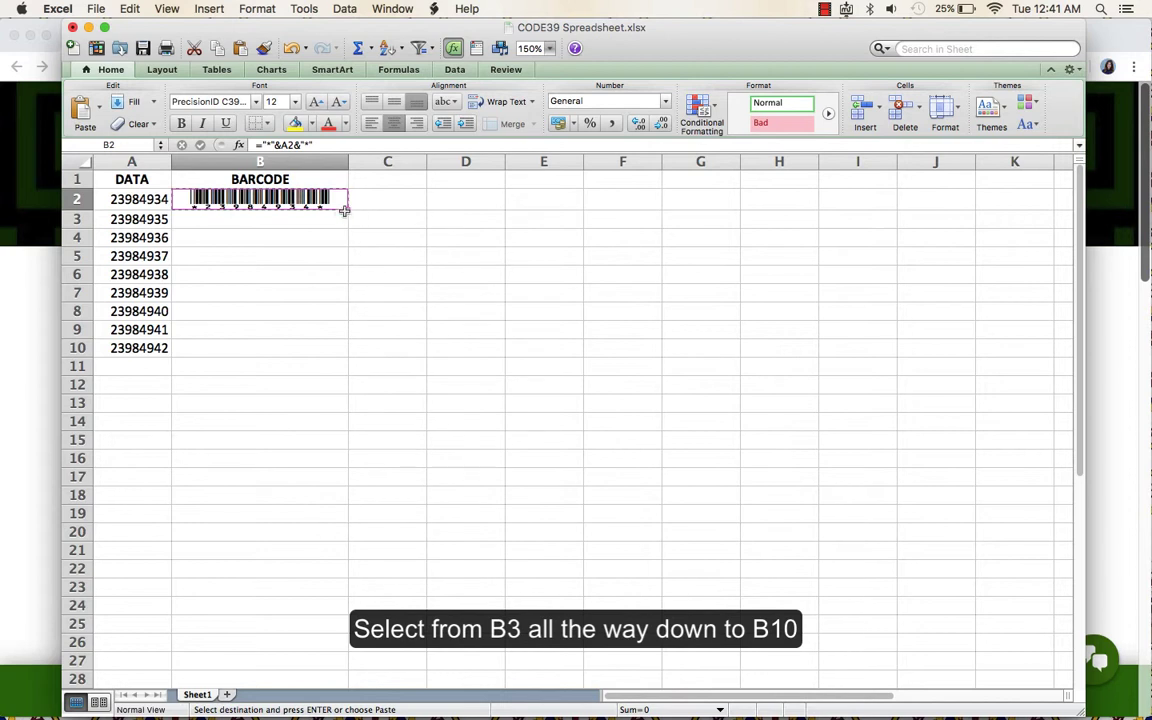
drag(336, 218, 326, 349)
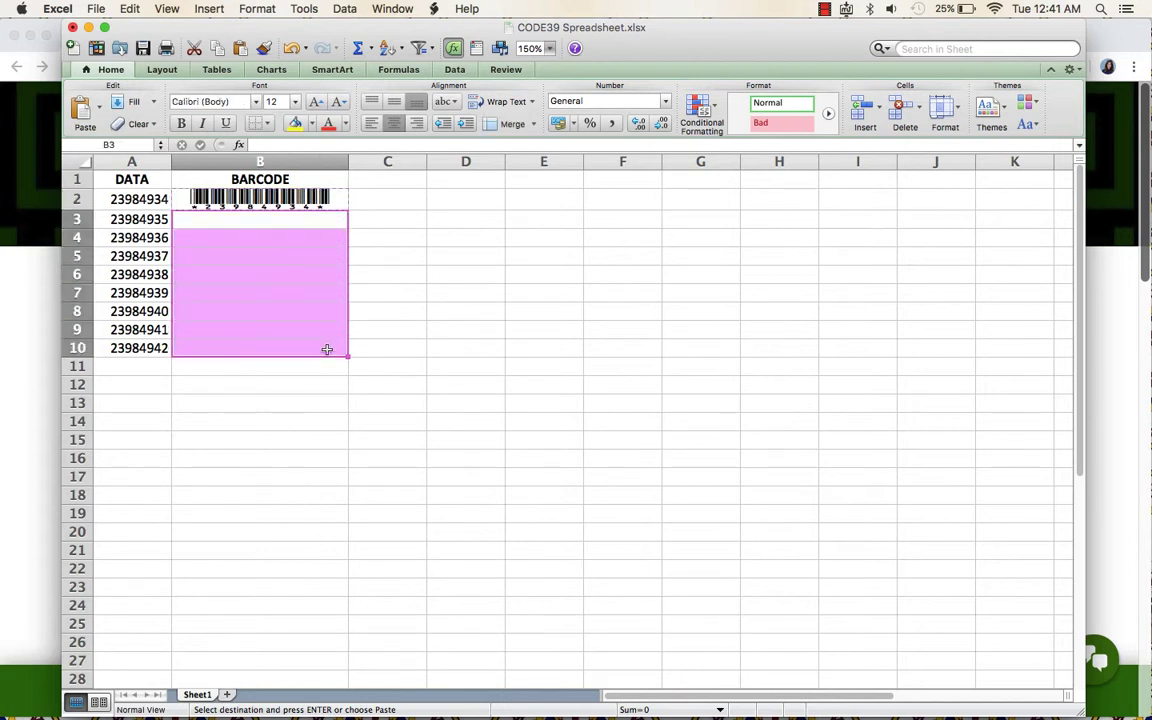
right_click(280, 303)
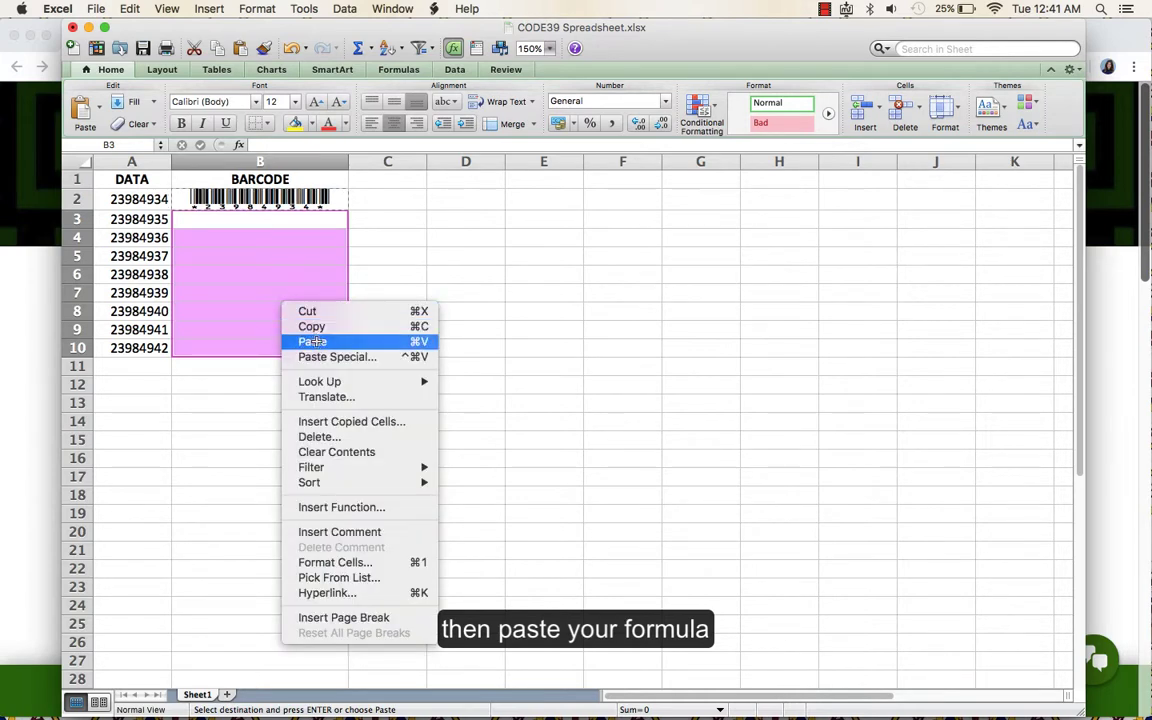
click(312, 337)
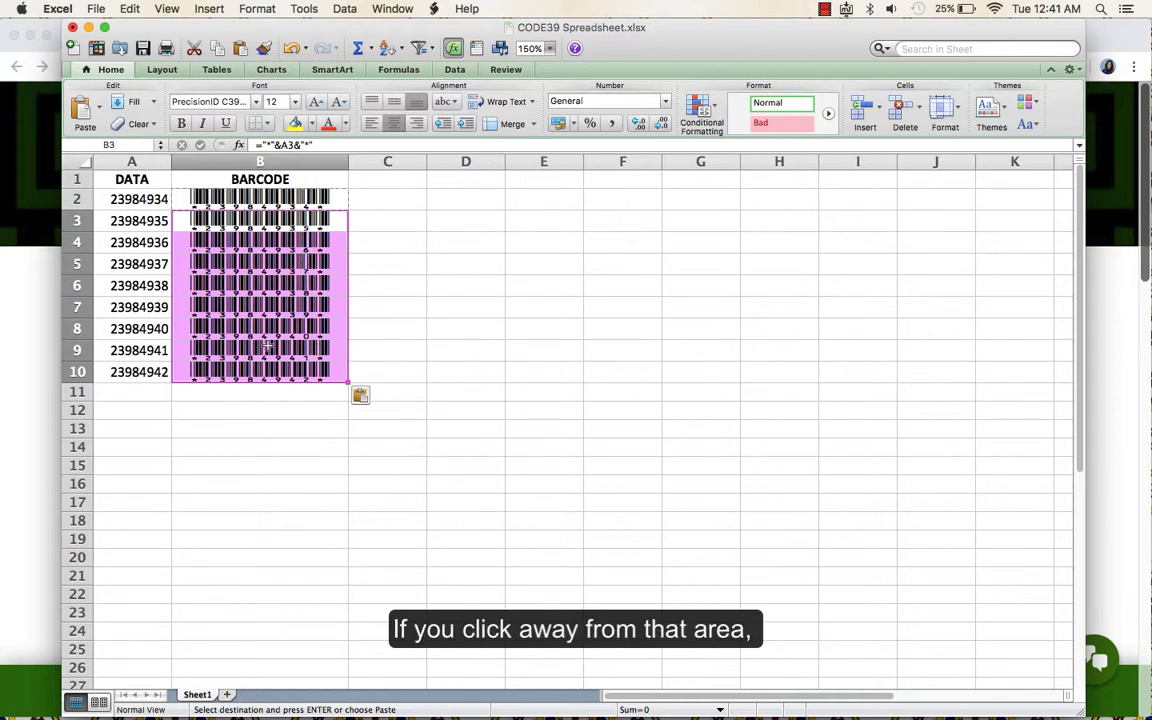
click(250, 406)
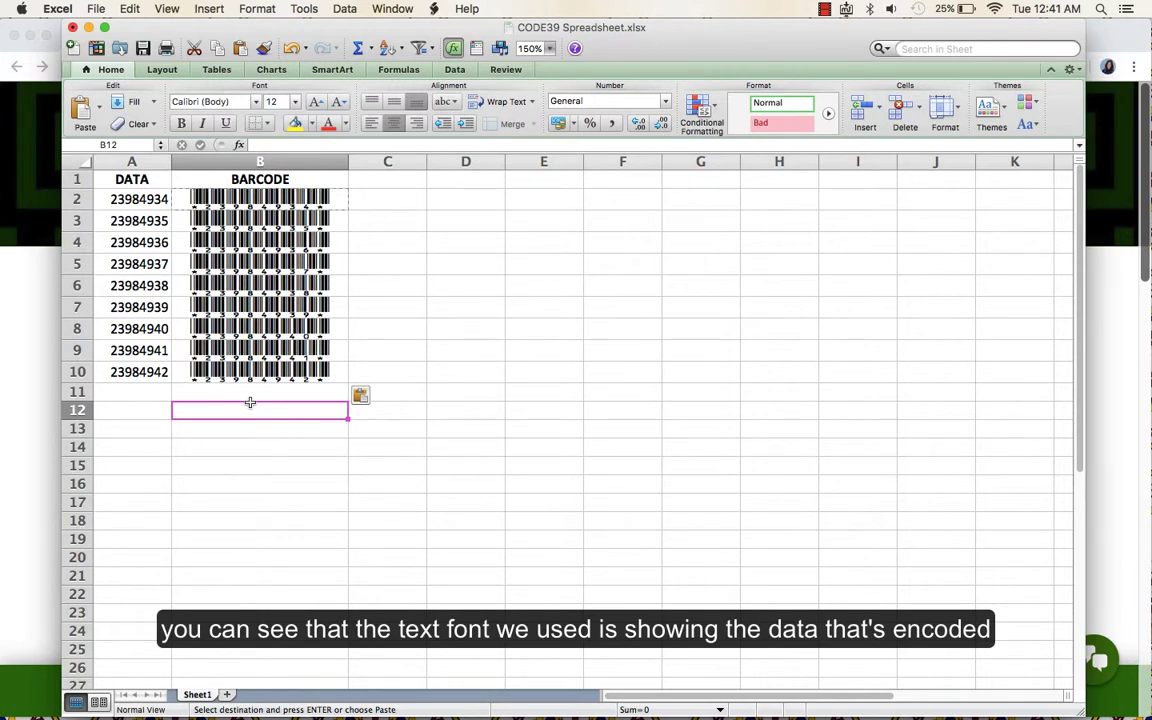
click(312, 217)
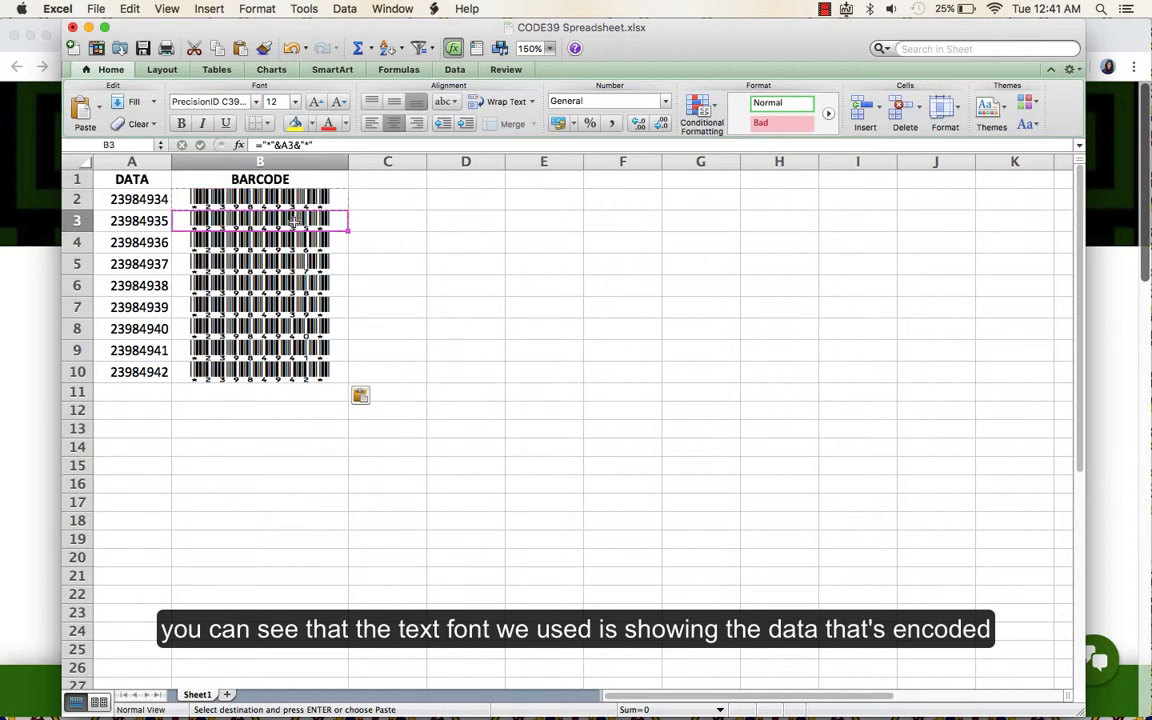
click(383, 225)
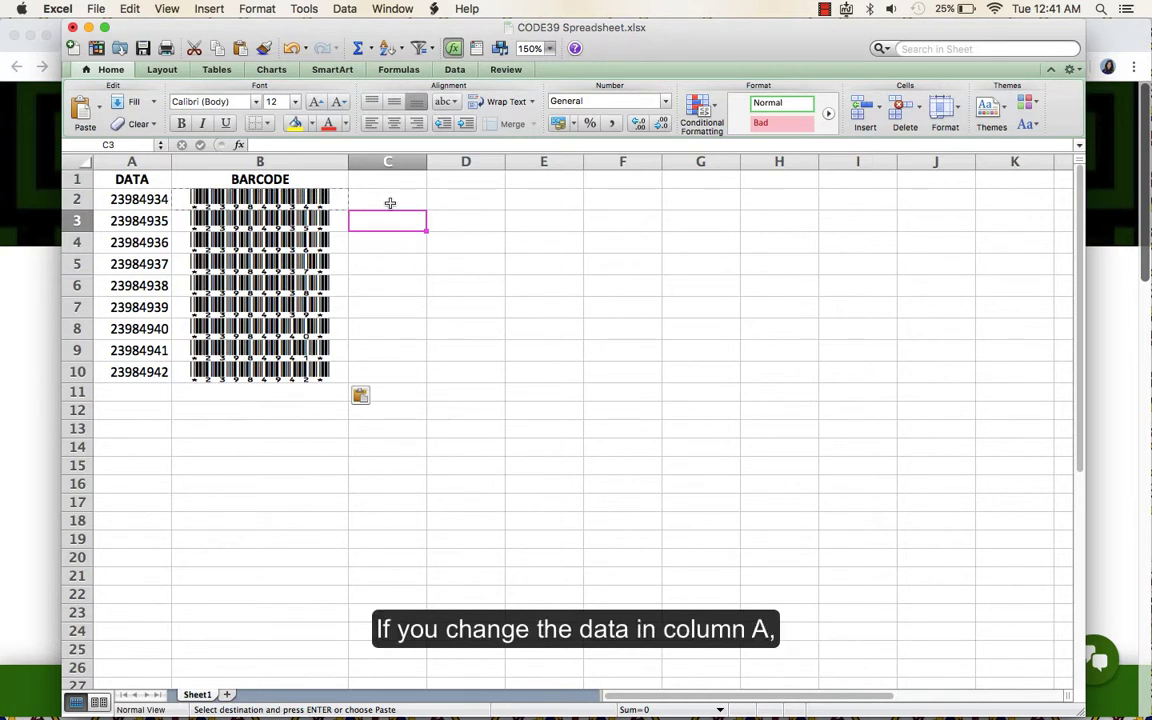
Step: Replace the first data value in cell A2 with ABCDEFG
click(121, 199)
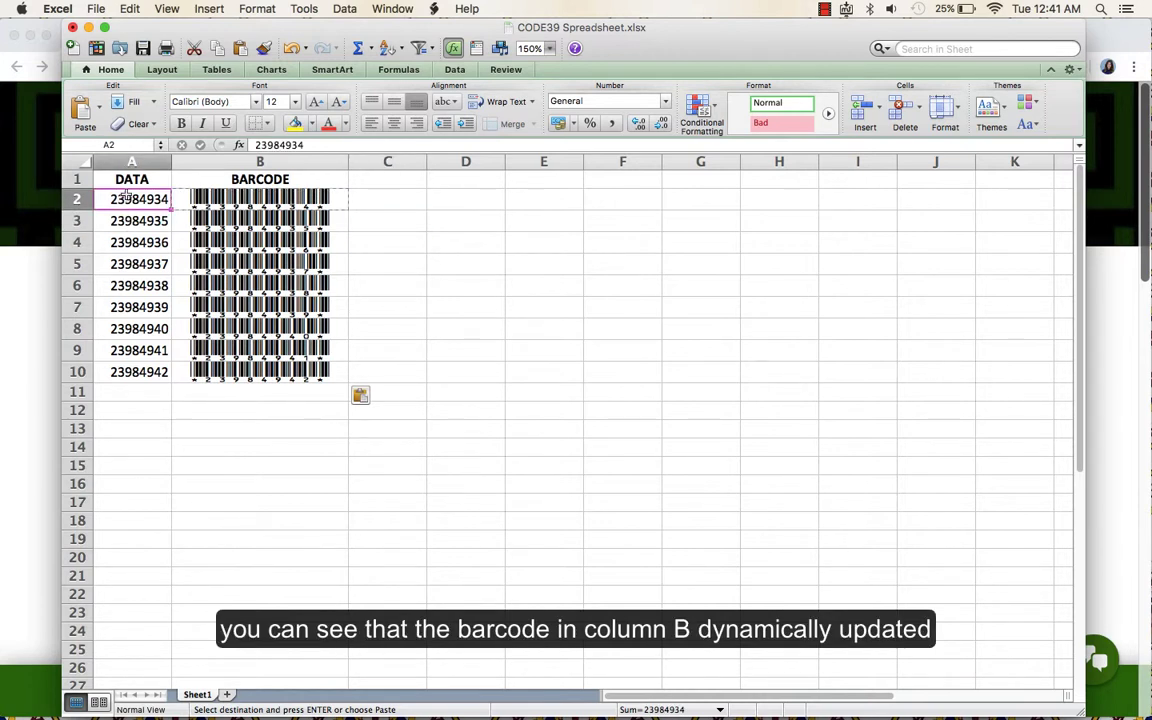
double_click(121, 199)
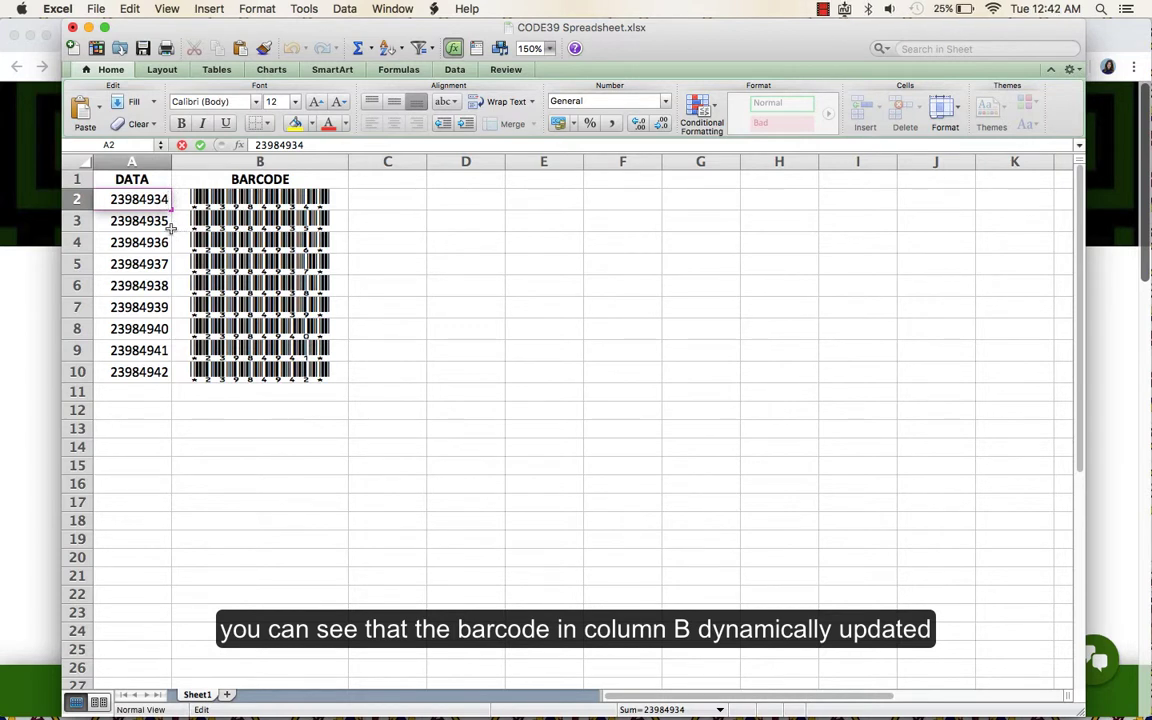
key(BackSpace)
key(BackSpace)
key(BackSpace)
key(BackSpace)
key(BackSpace)
key(BackSpace)
key(BackSpace)
key(BackSpace)
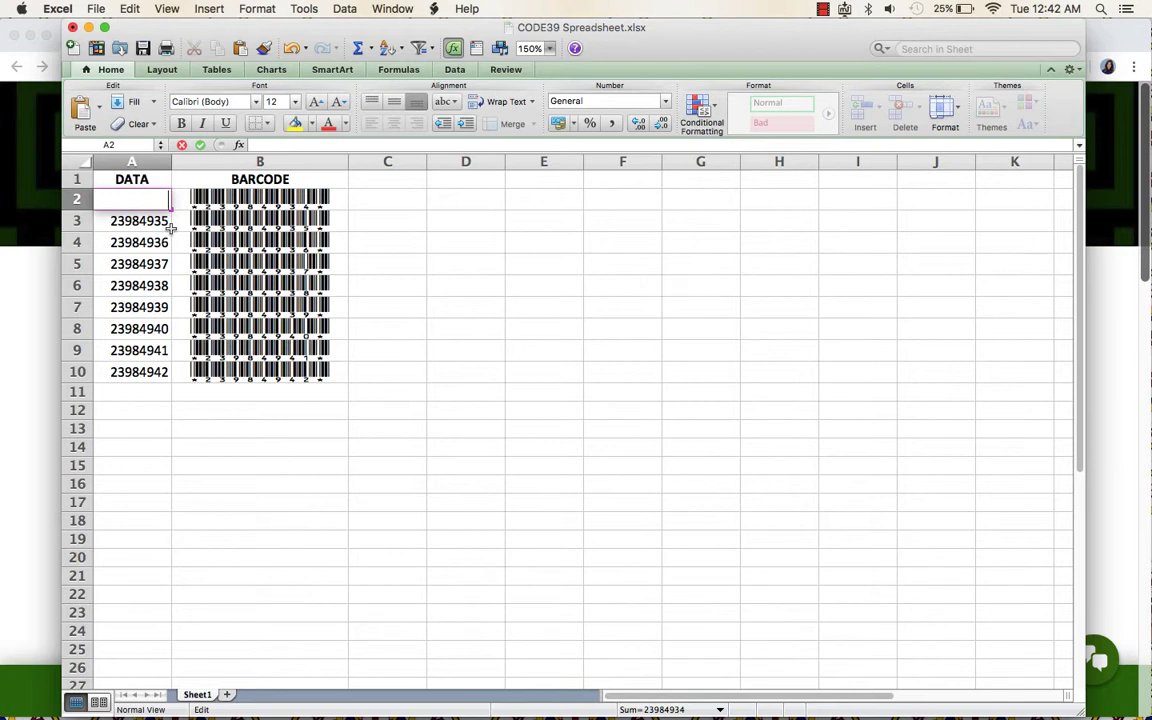
text(ABCDEF)
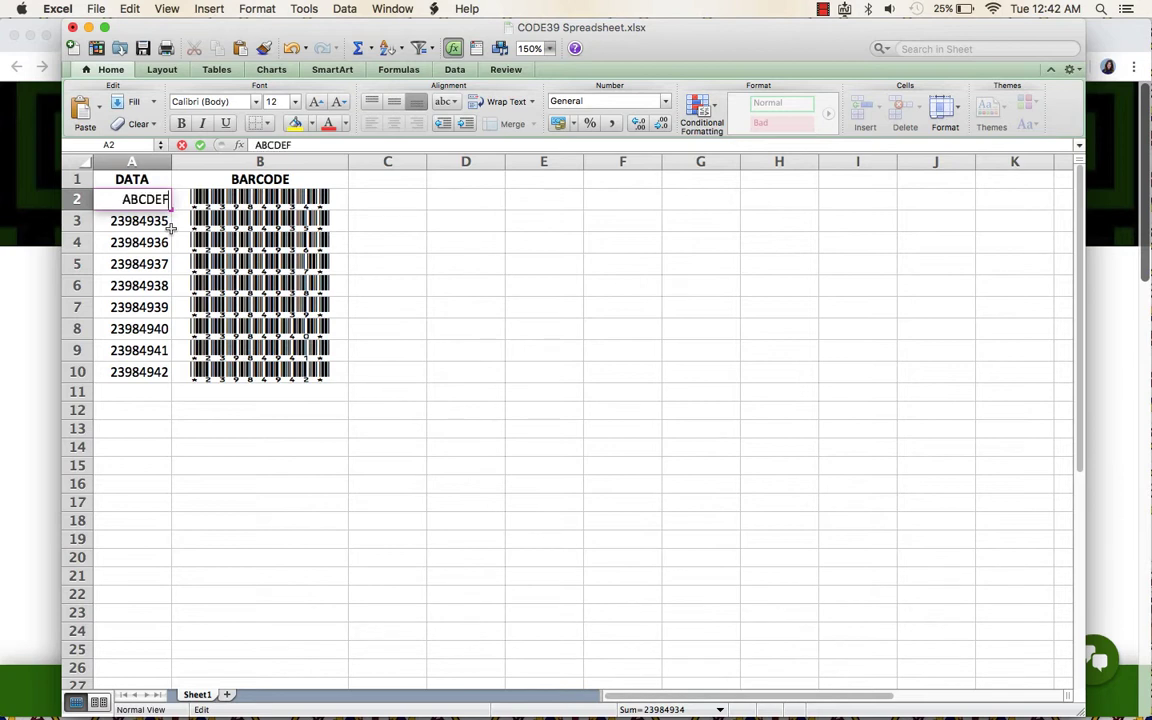
text(G)
key(Return)
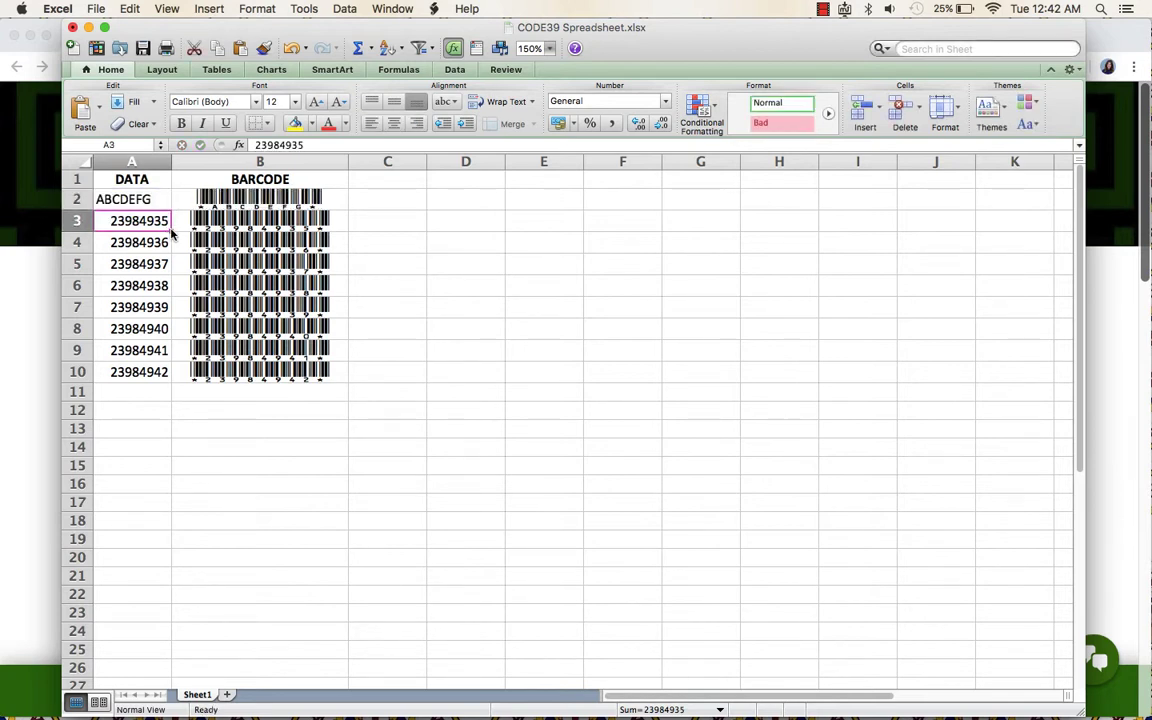
Step: Fill the ABCDEFG value from A2 down the data column through A10
click(138, 199)
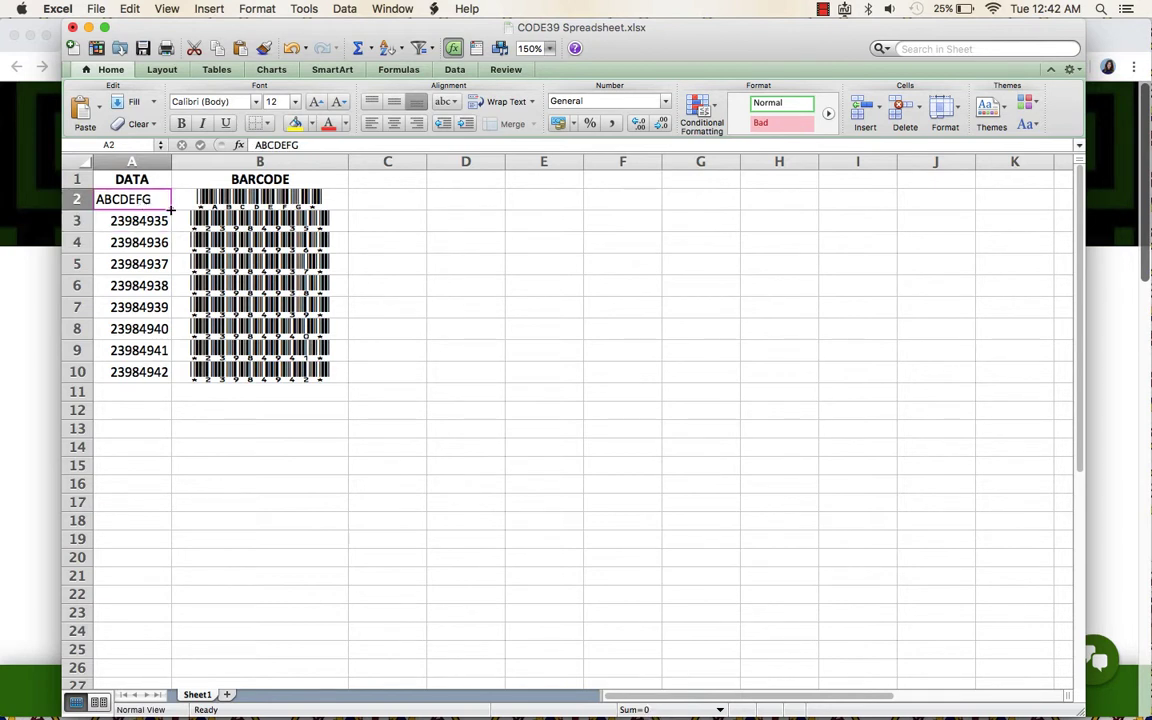
drag(171, 209, 158, 376)
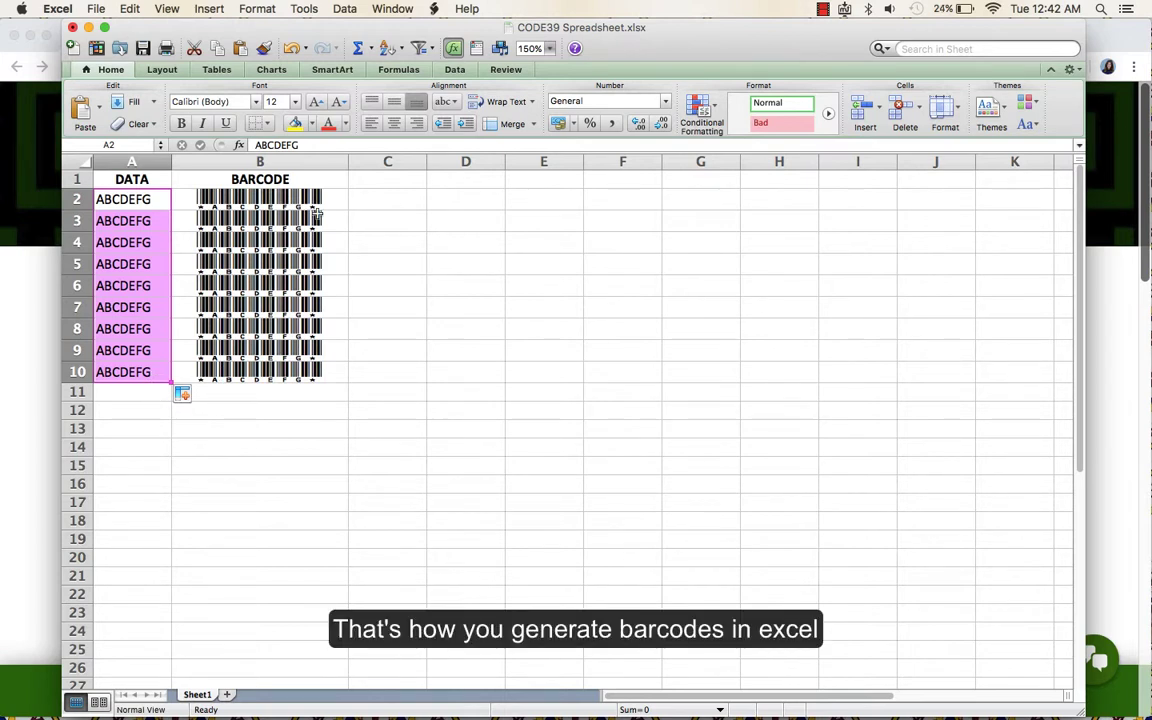
click(278, 411)
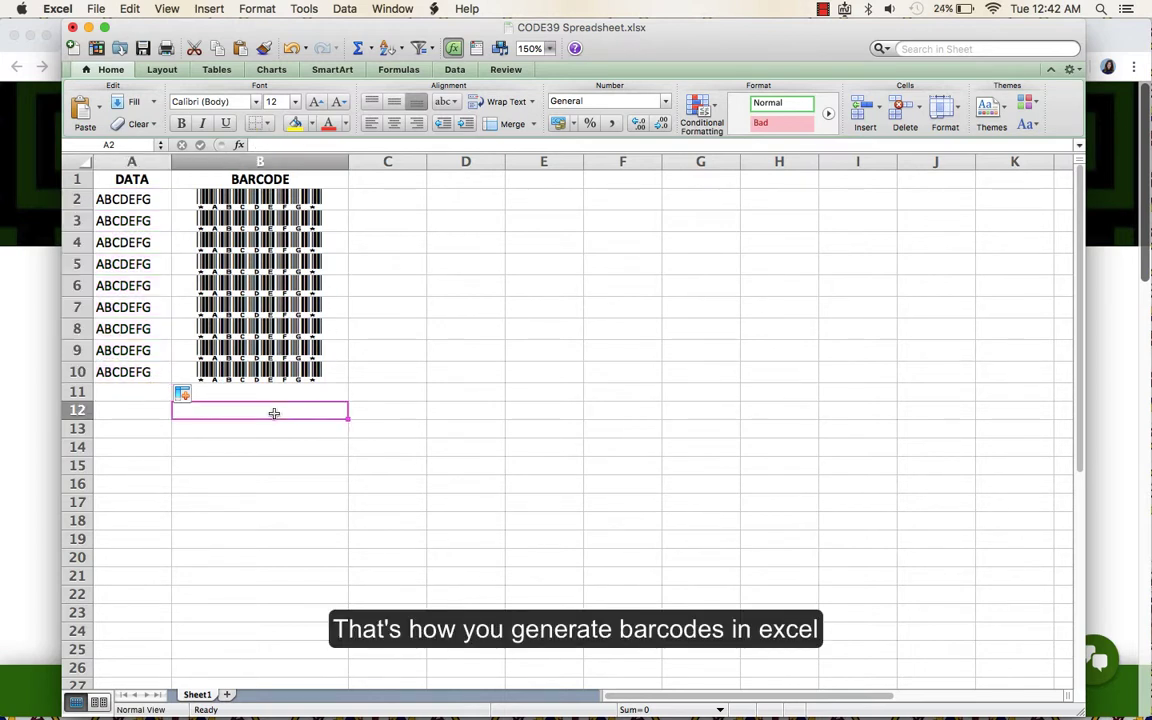
click(123, 390)
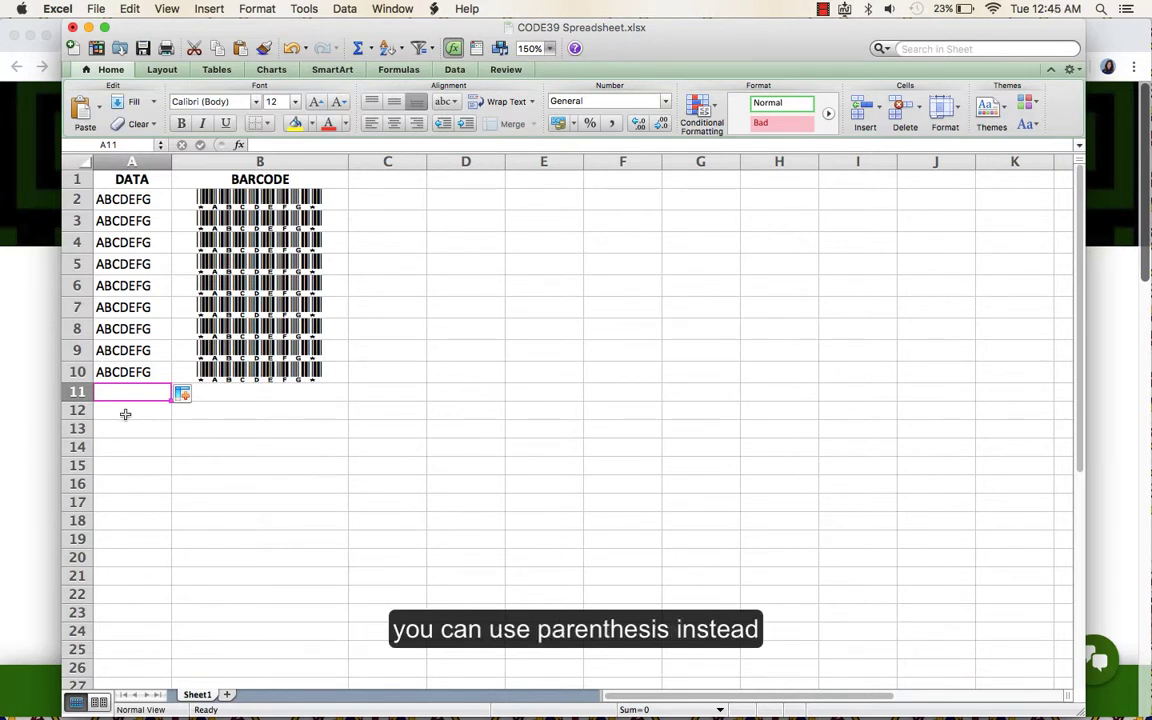
Step: Change the formula in B2 to ="("&A2&")" so parentheses replace the asterisks around the data
click(227, 205)
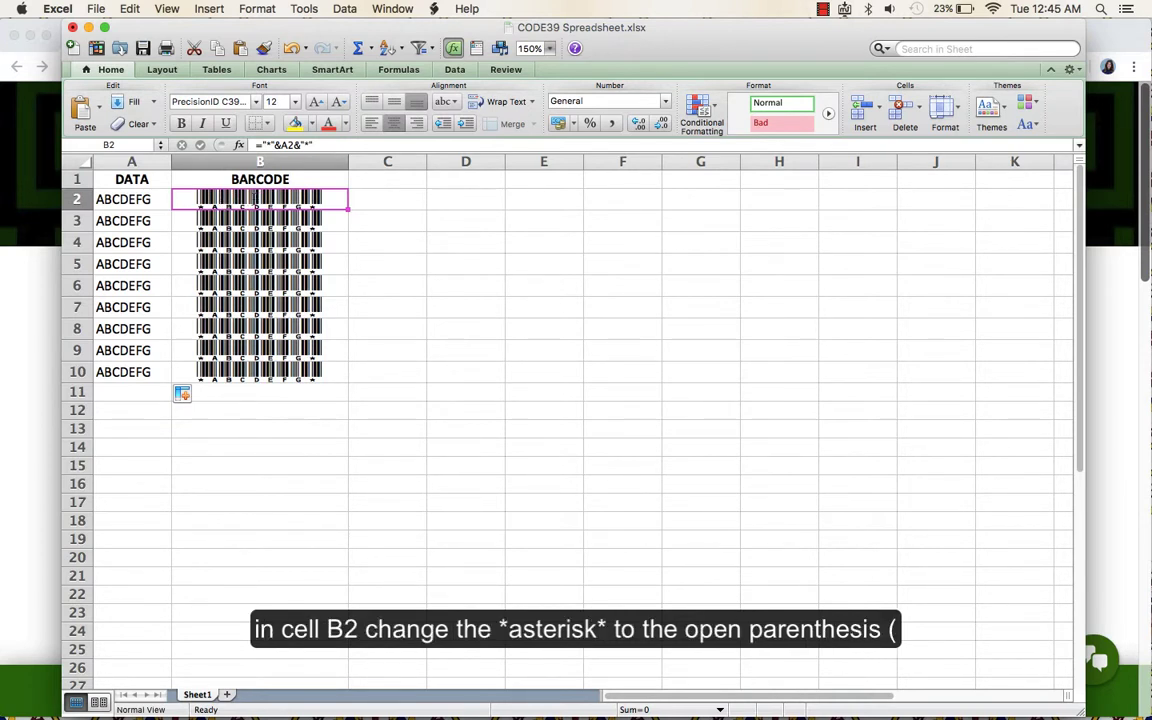
double_click(235, 198)
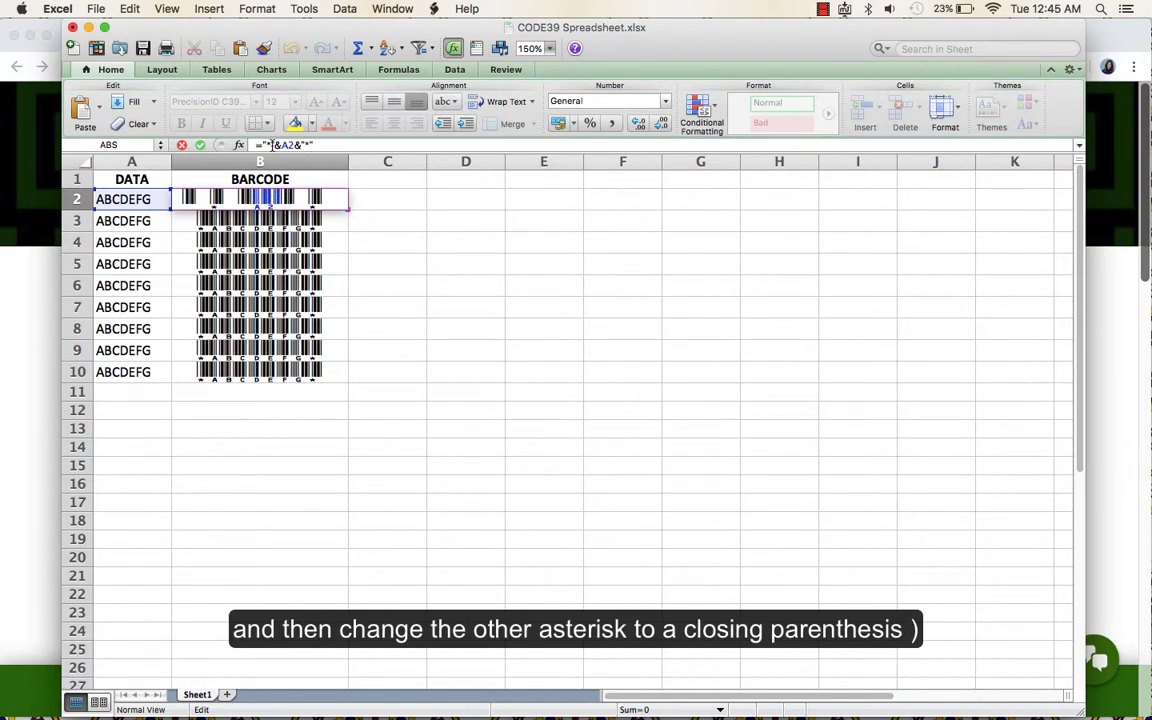
text(()
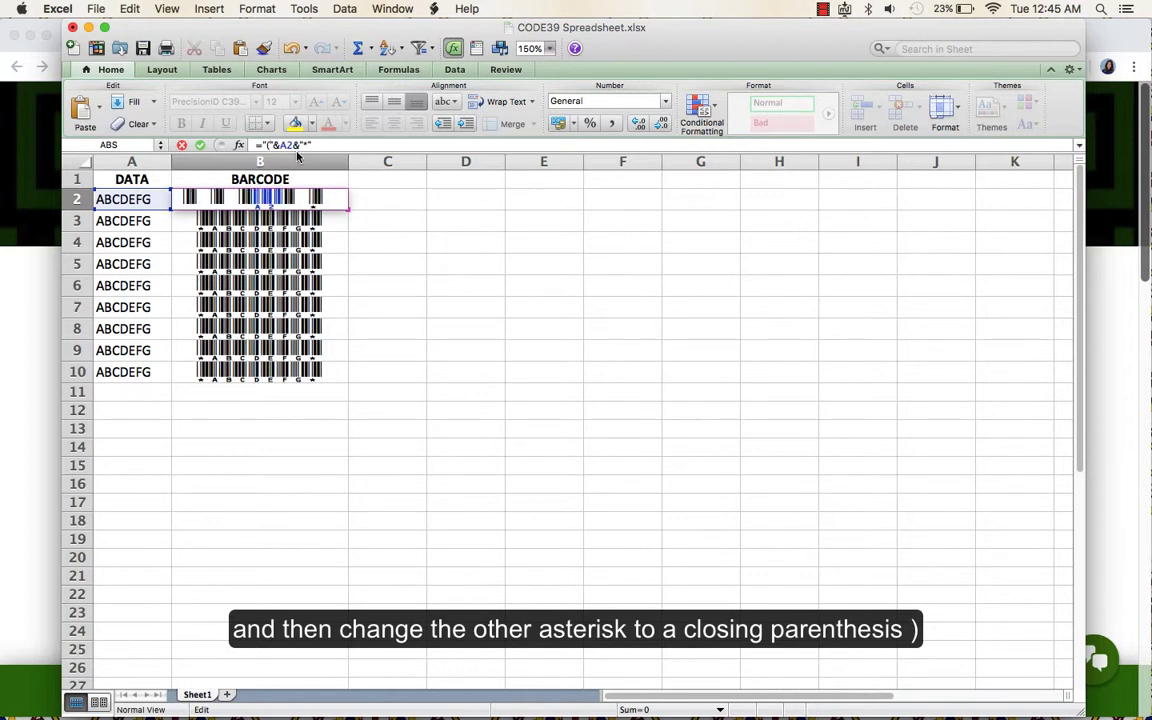
click(322, 150)
key(Left)
key(BackSpace)
text())
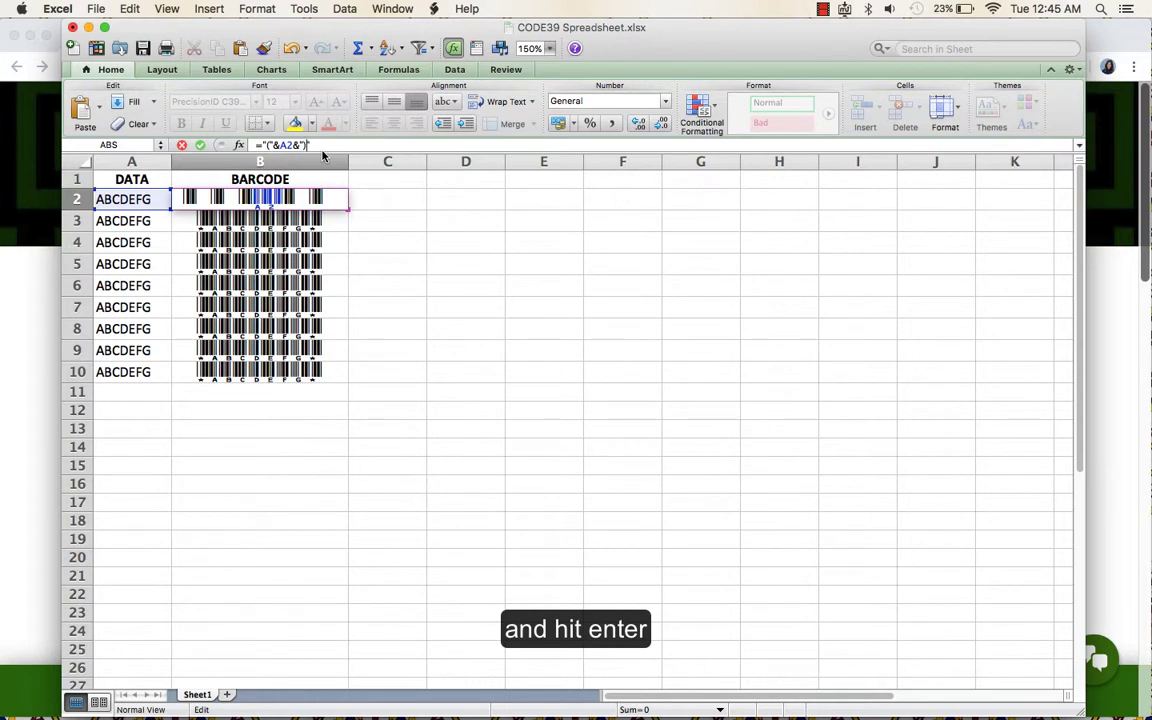
key(Return)
Step: Fill the parenthesis formula from B2 down the barcode column through B10
key(Up)
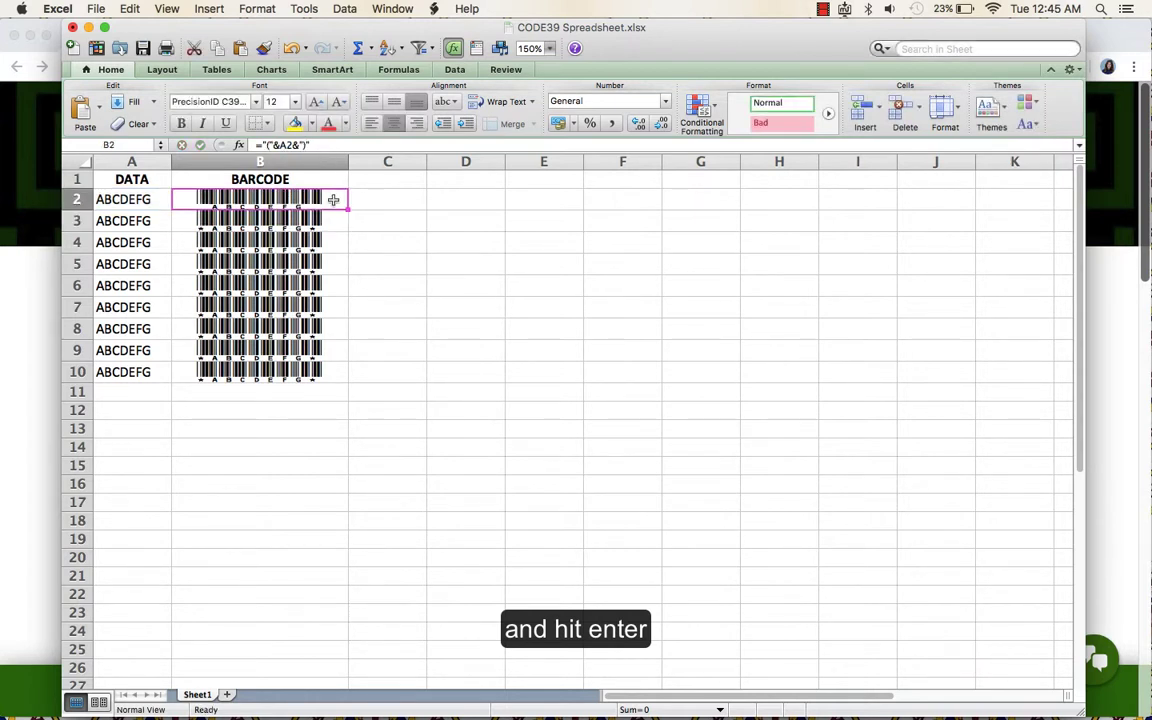
drag(352, 212, 336, 389)
click(405, 305)
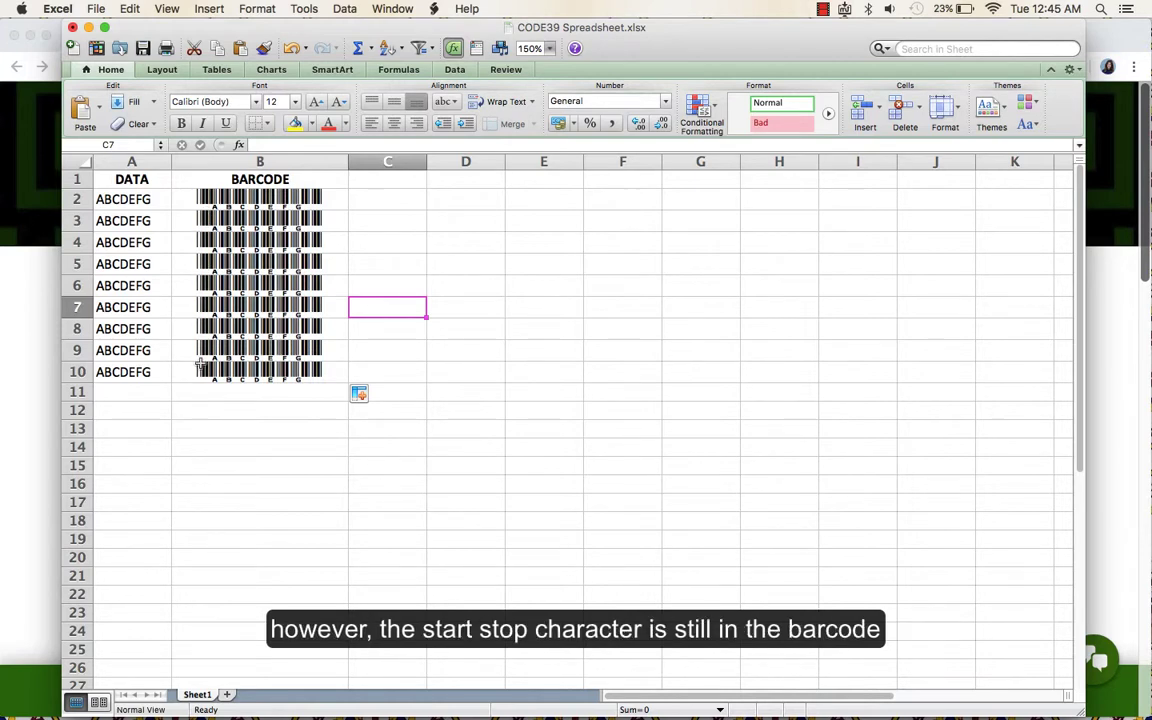
click(822, 9)
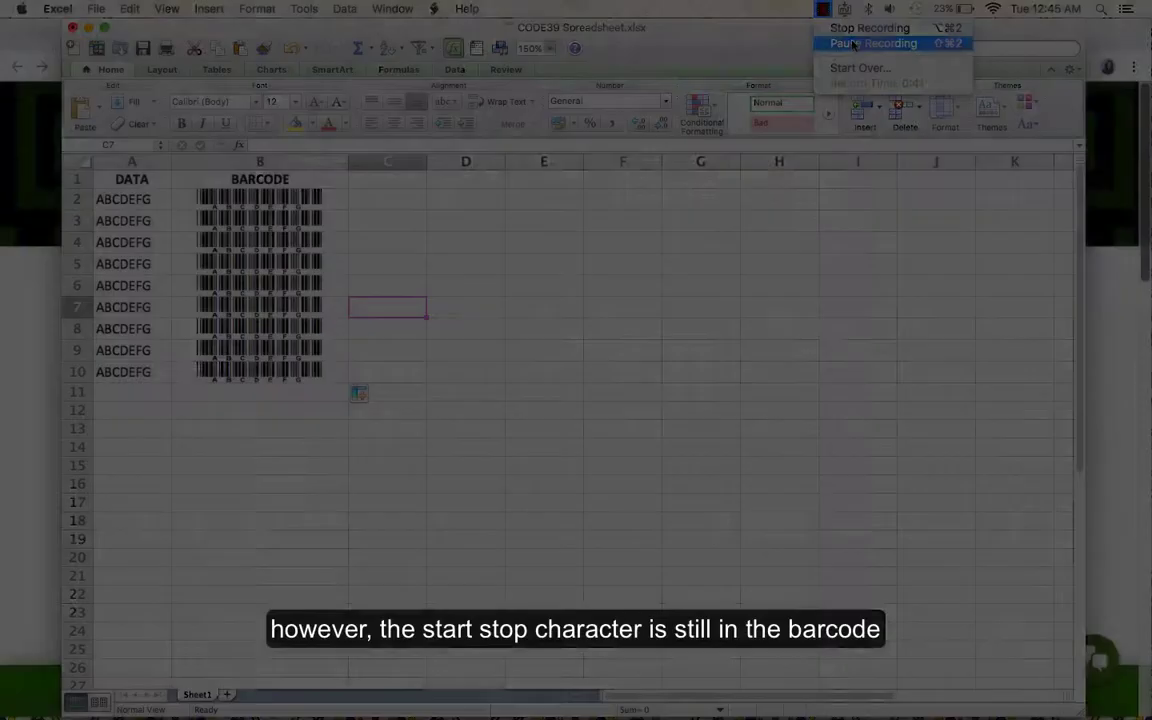